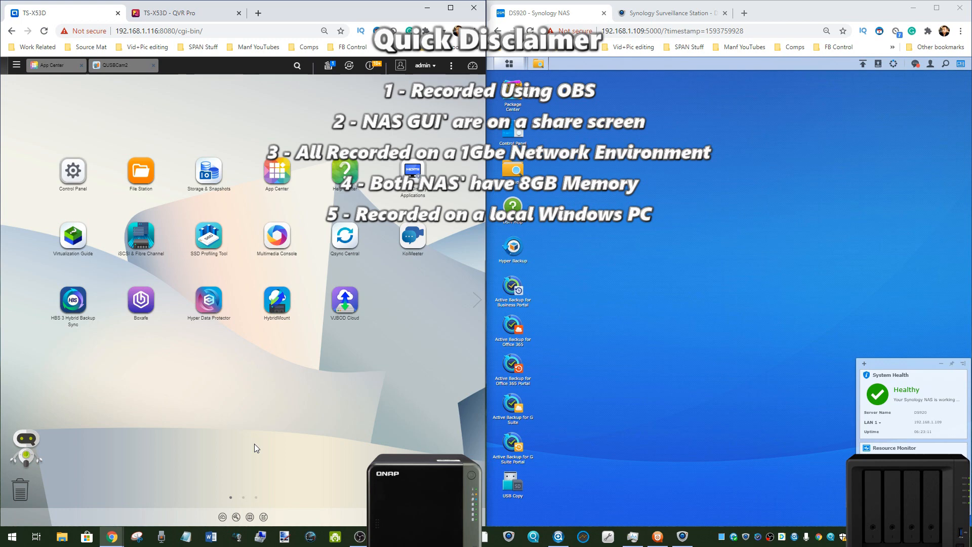
Step: Open Task Manager and examine the resource use of the QVR Pro and Synology Surveillance Station clients
{"action": "key", "text": "ctrl+shift+Escape"}
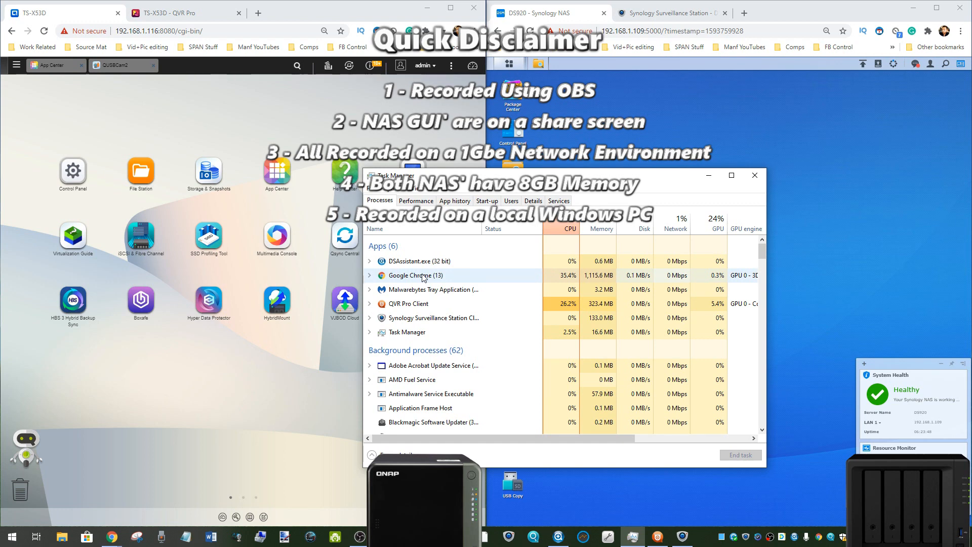
{"action": "left_click", "coordinate": [404, 319]}
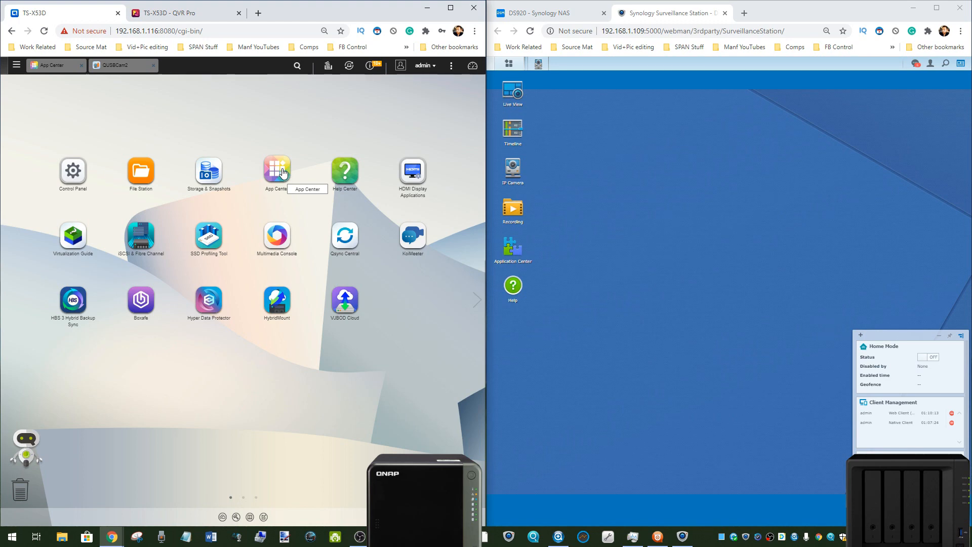
Step: Browse the installed apps and the QTS Essentials in the QNAP App Center, and close QUSBCam2
{"action": "left_click", "coordinate": [282, 174]}
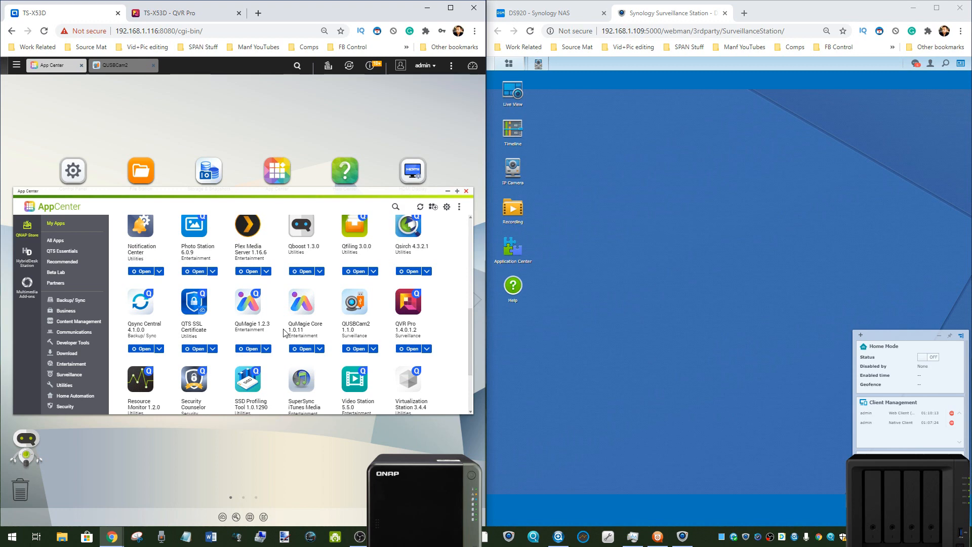
{"action": "scroll", "coordinate": [136, 282], "scroll_direction": "down", "scroll_amount": 1}
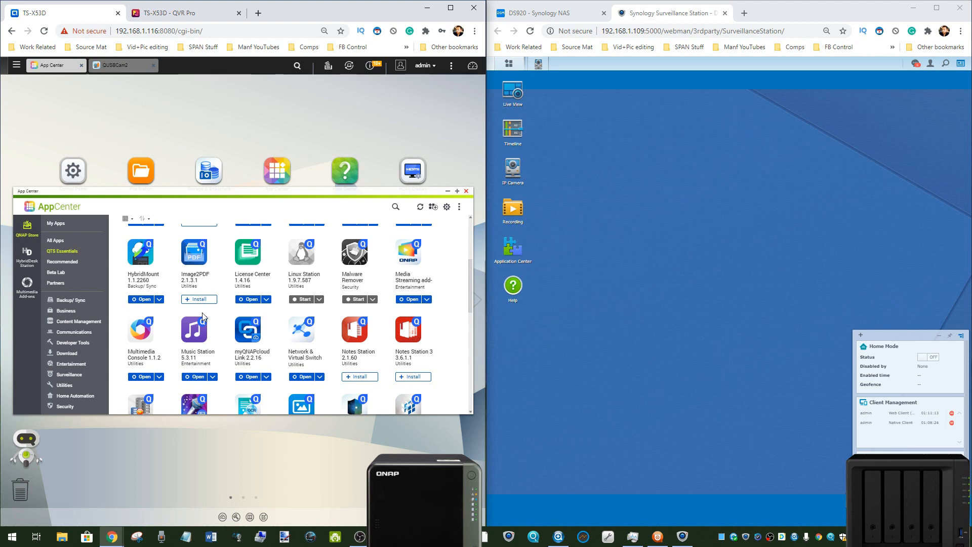
{"action": "scroll", "coordinate": [202, 311], "scroll_direction": "down", "scroll_amount": 5}
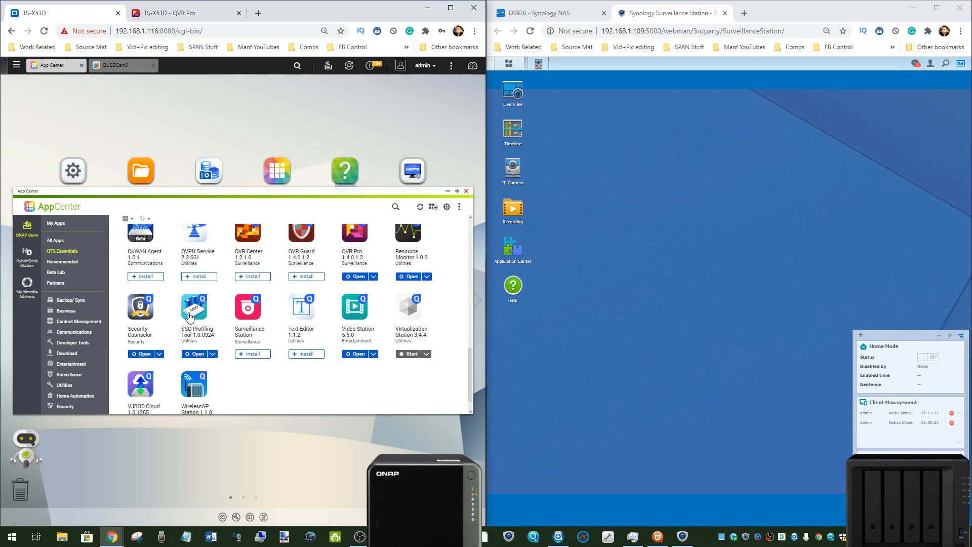
{"action": "left_click", "coordinate": [121, 67]}
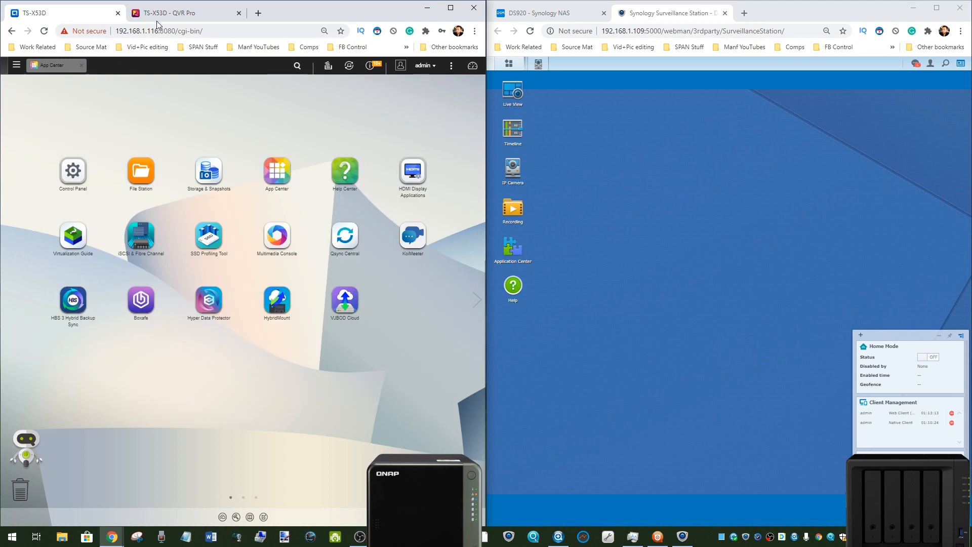
Step: Compare the QVR Pro desktop with the Synology DSM and Surveillance Station desktops, and close QVR Pro's Plug-in Center
{"action": "left_click", "coordinate": [159, 17]}
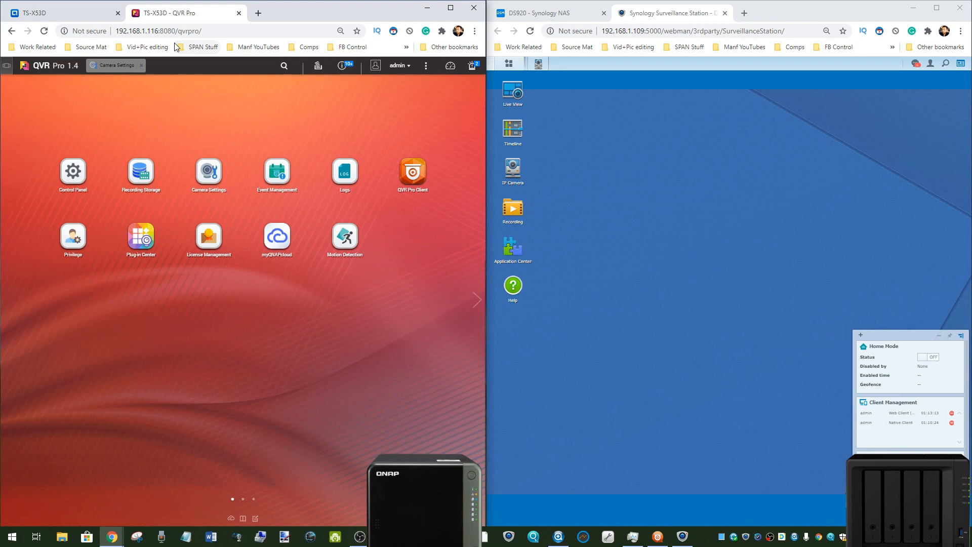
{"action": "left_click", "coordinate": [549, 13]}
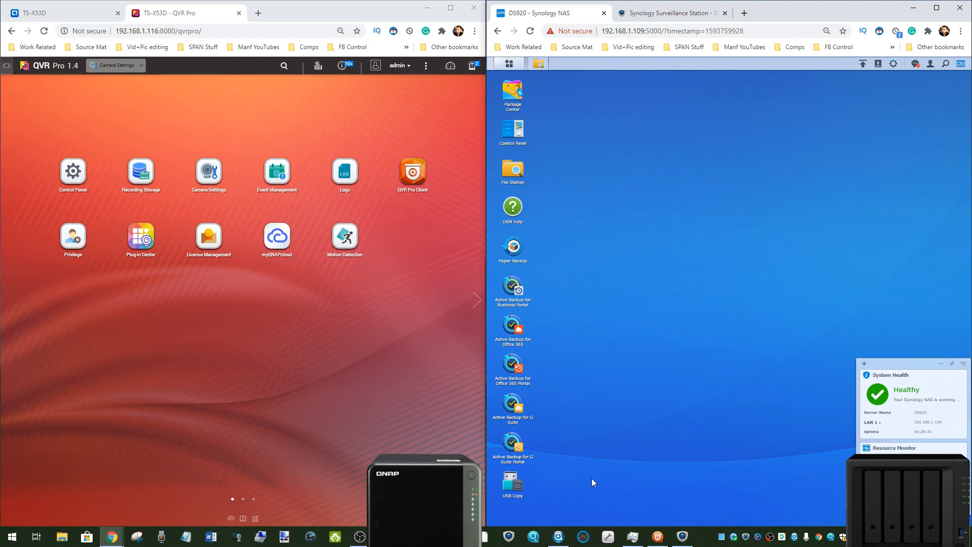
{"action": "key", "text": "ctrl+Tab"}
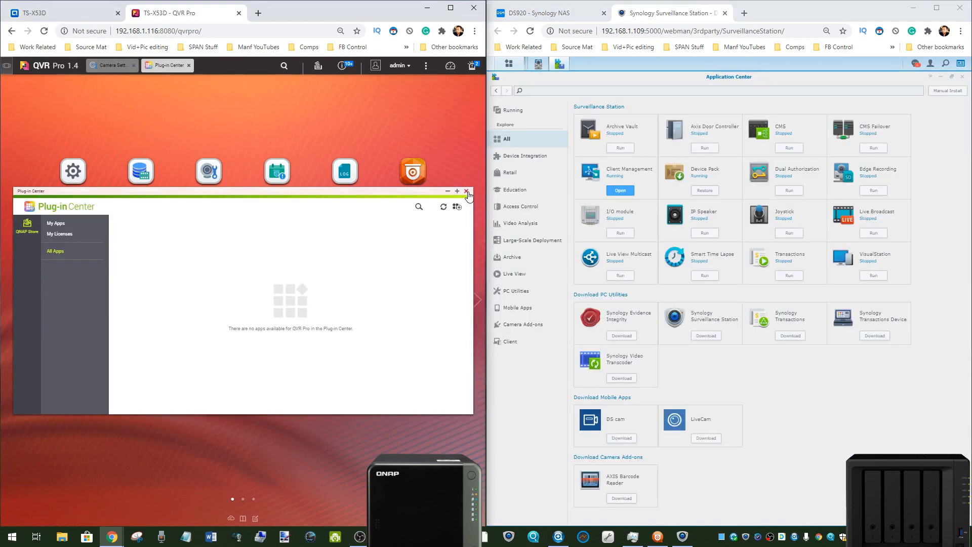
{"action": "left_click", "coordinate": [467, 192]}
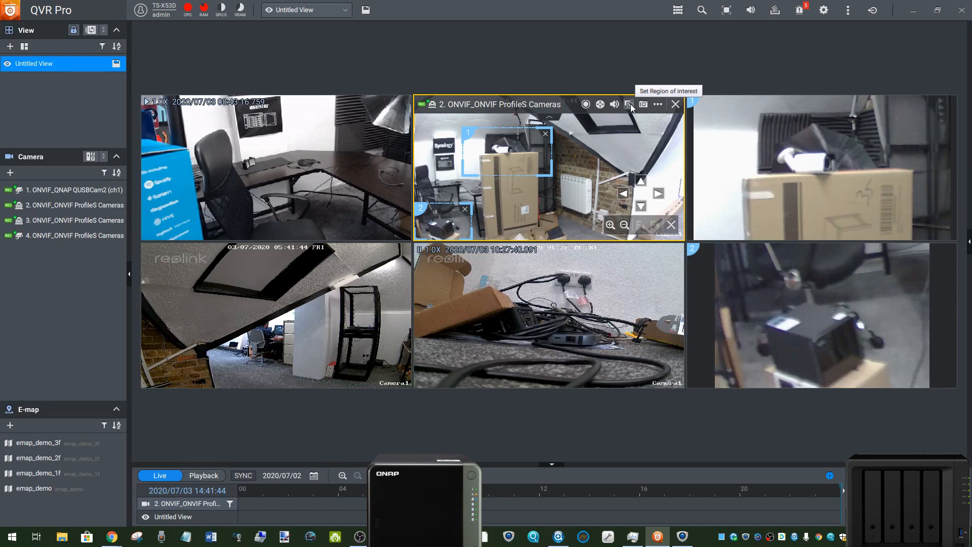
Step: Toggle the region of interest tool on camera 2 and set a region around the desk on camera 3
{"action": "left_click", "coordinate": [631, 104]}
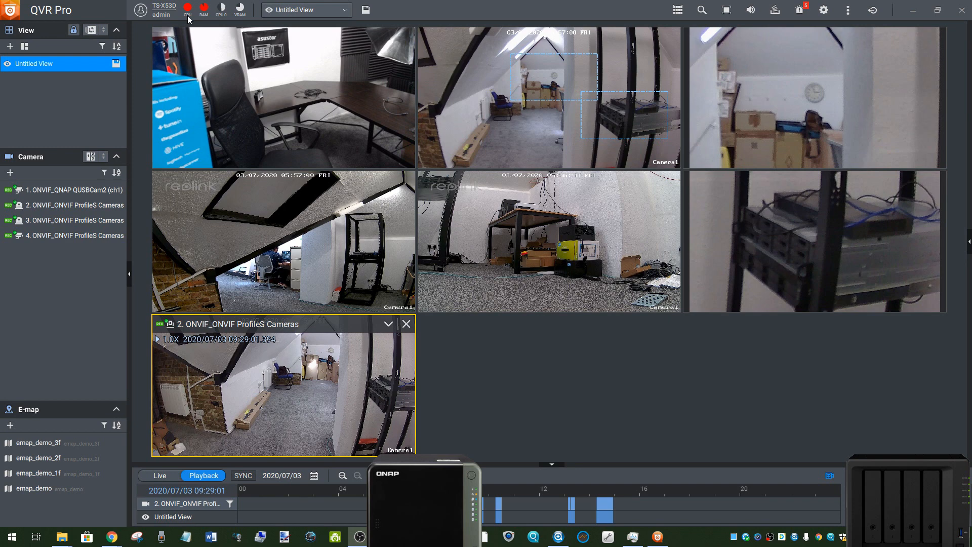
{"action": "left_click", "coordinate": [330, 208]}
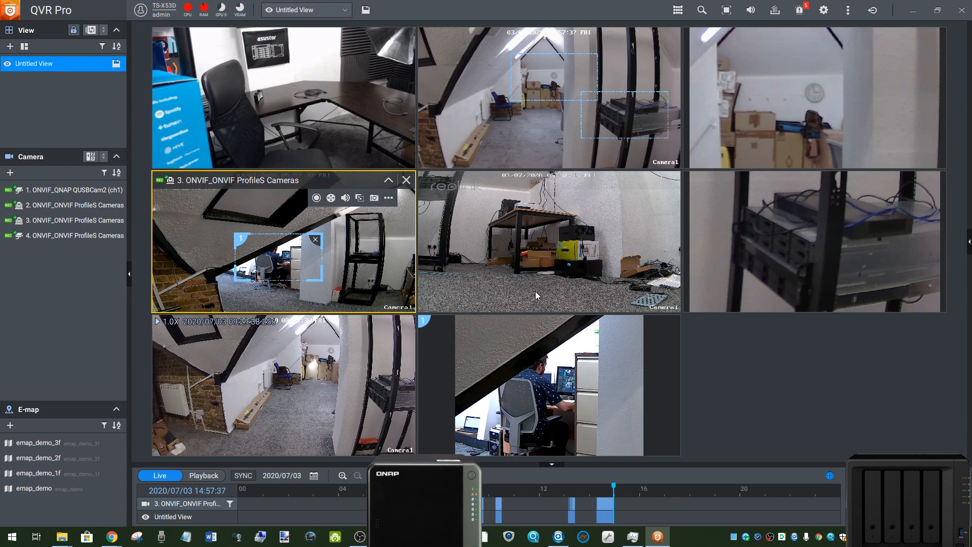
{"action": "mouse_move", "coordinate": [660, 325]}
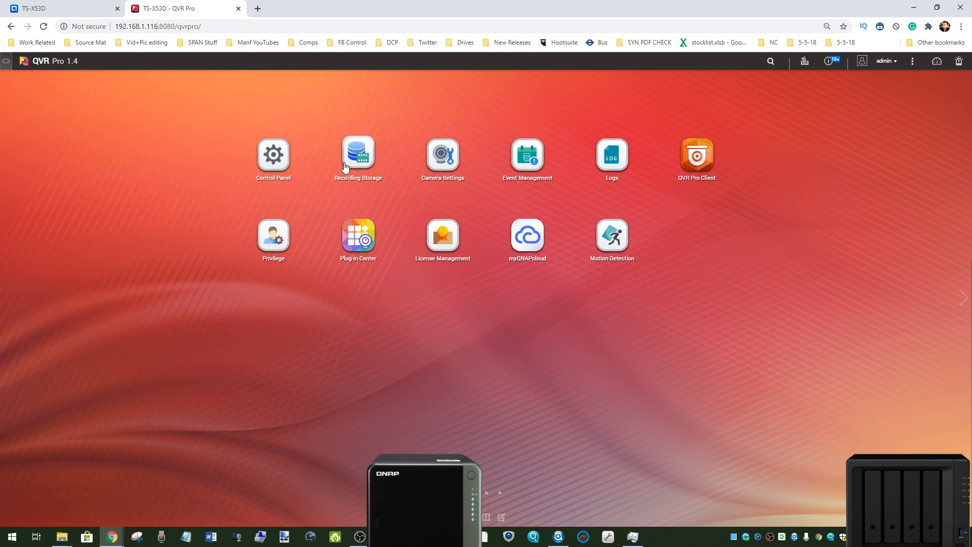
Step: Start the event rule Rule1 from Motion Detection and add a motion detection event with camera 2 as its source
{"action": "left_click", "coordinate": [441, 157]}
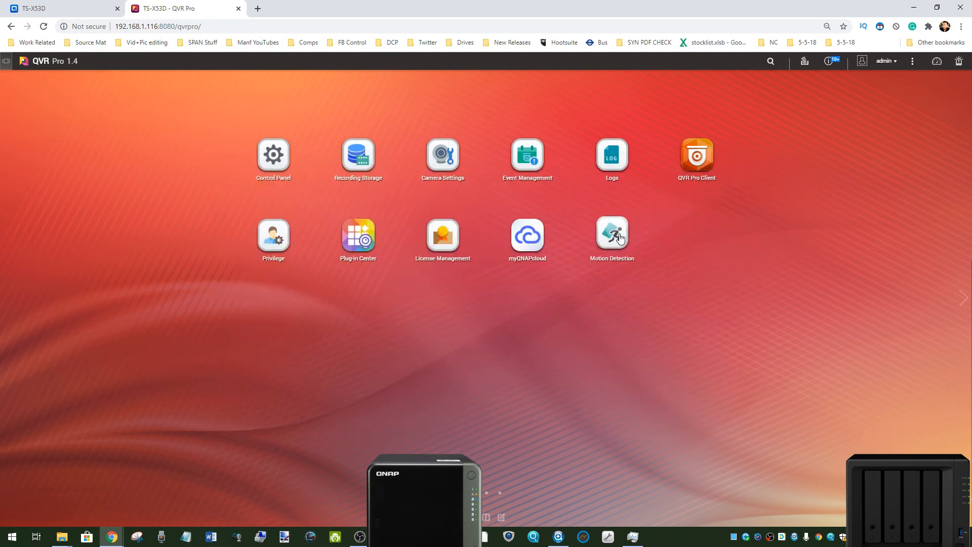
{"action": "left_click", "coordinate": [614, 235]}
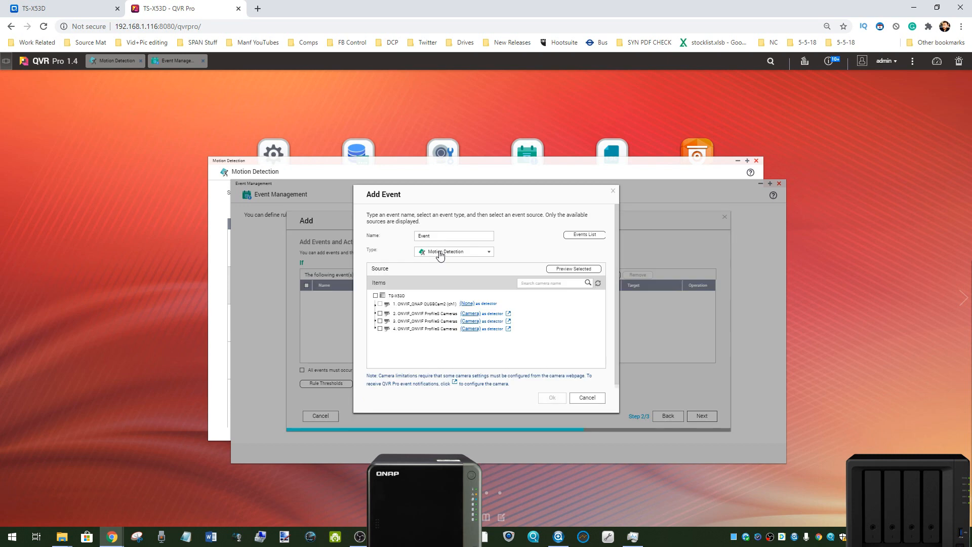
{"action": "left_click", "coordinate": [440, 253]}
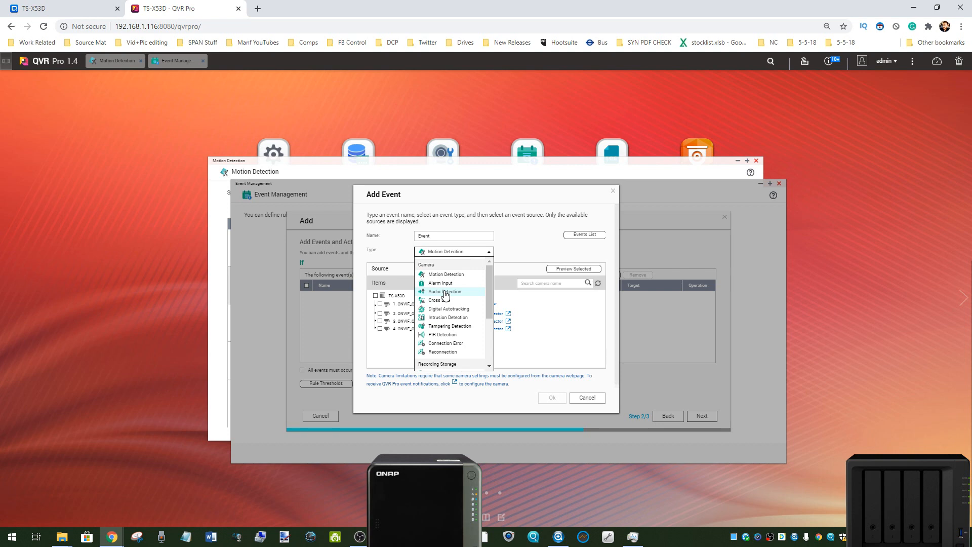
{"action": "left_click", "coordinate": [436, 300]}
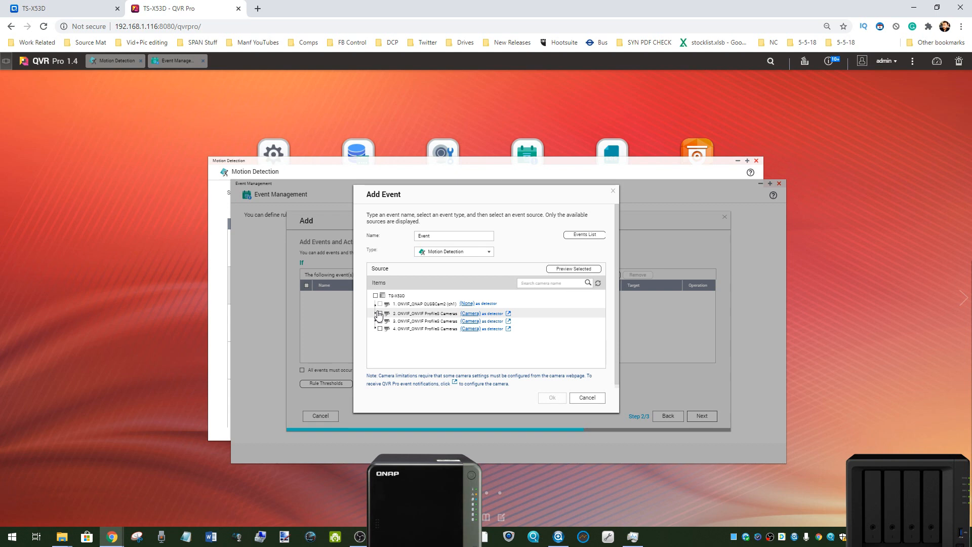
{"action": "left_click", "coordinate": [380, 314]}
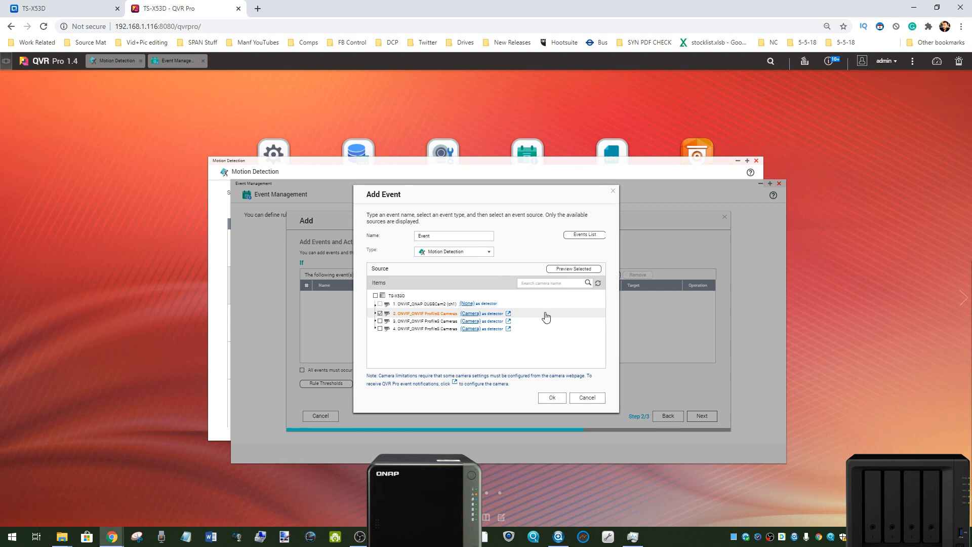
{"action": "left_click", "coordinate": [547, 398]}
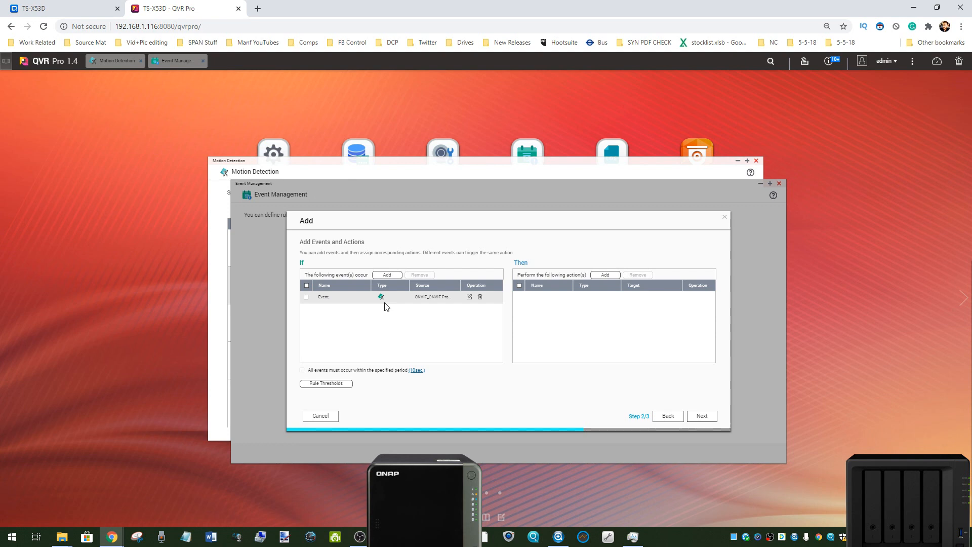
Step: Finish adding the rule without any action and close Event Management and Motion Detection
{"action": "left_click", "coordinate": [605, 274]}
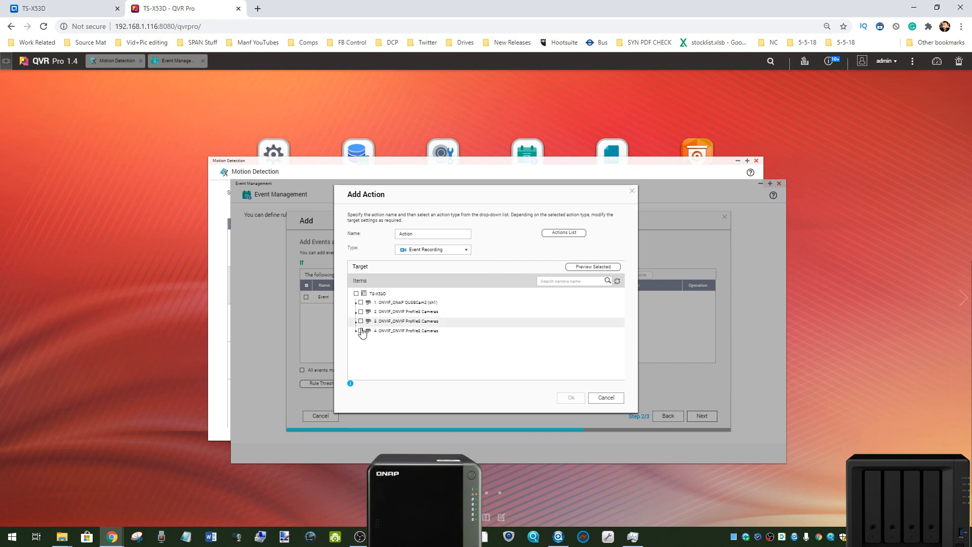
{"action": "left_click", "coordinate": [611, 398]}
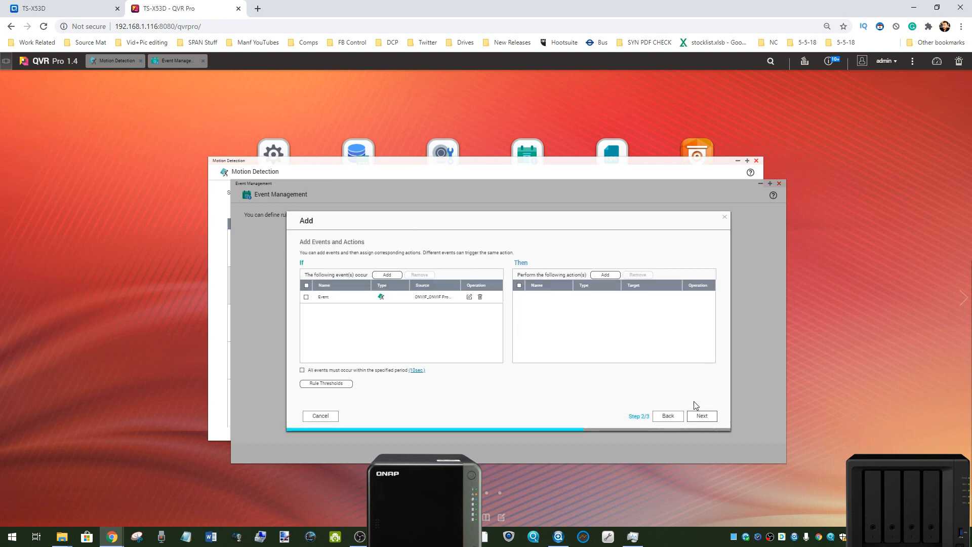
{"action": "left_click", "coordinate": [701, 418]}
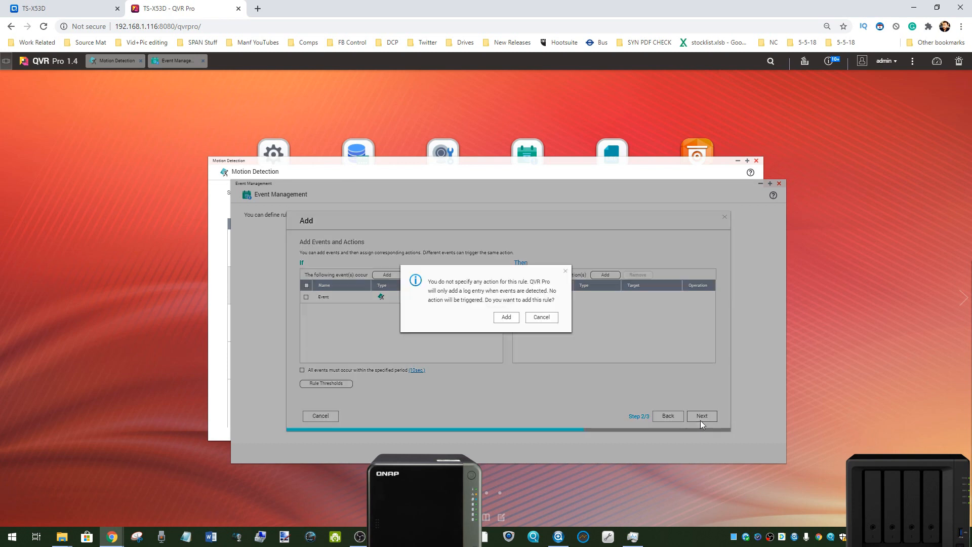
{"action": "left_click", "coordinate": [498, 318]}
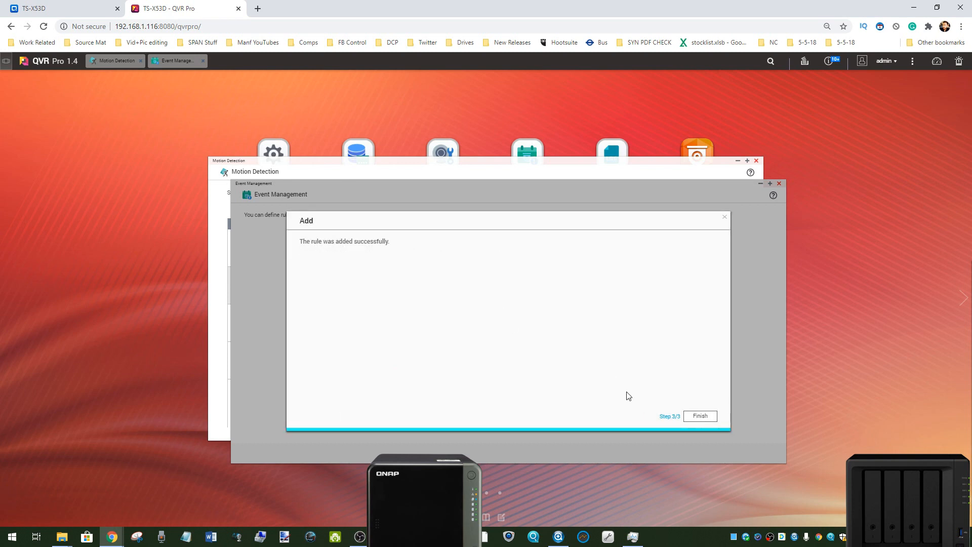
{"action": "left_click", "coordinate": [700, 416]}
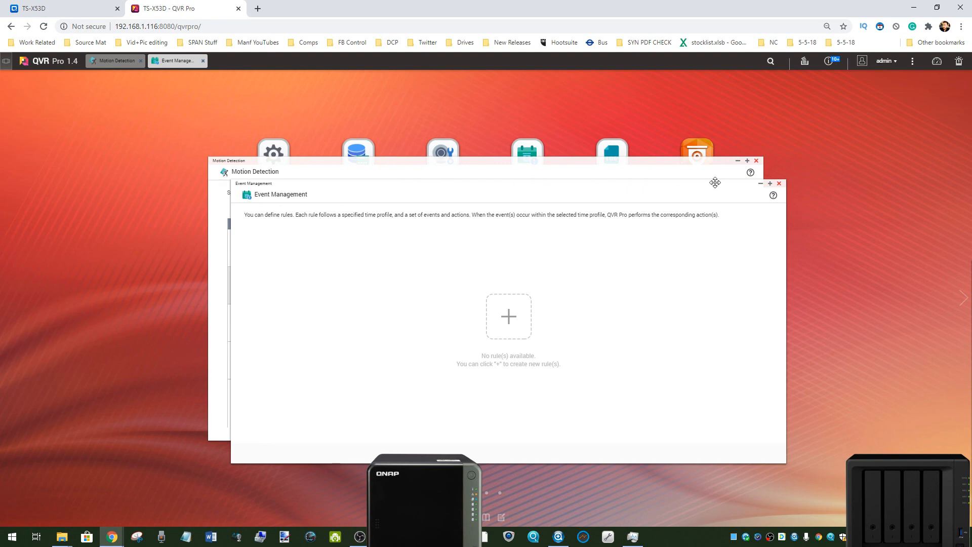
{"action": "left_click", "coordinate": [778, 183]}
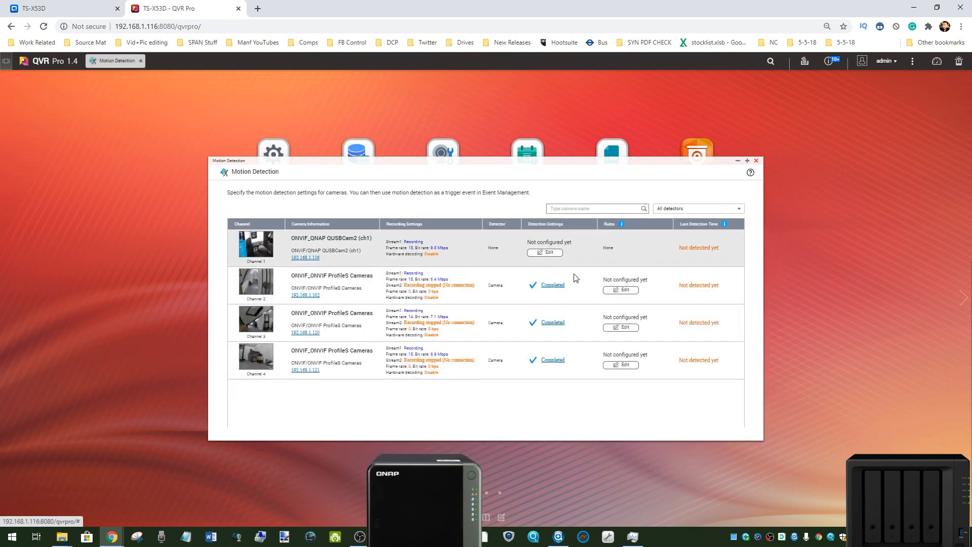
{"action": "left_click", "coordinate": [756, 161]}
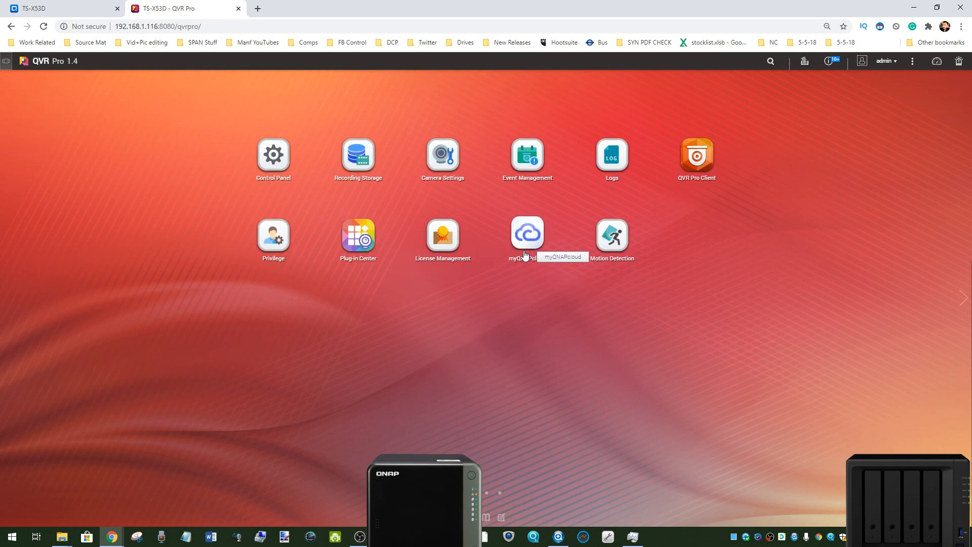
Step: Open Camera Settings and Event Management, check the rule list, and return to the camera list
{"action": "left_click", "coordinate": [444, 162]}
{"action": "left_click", "coordinate": [530, 155]}
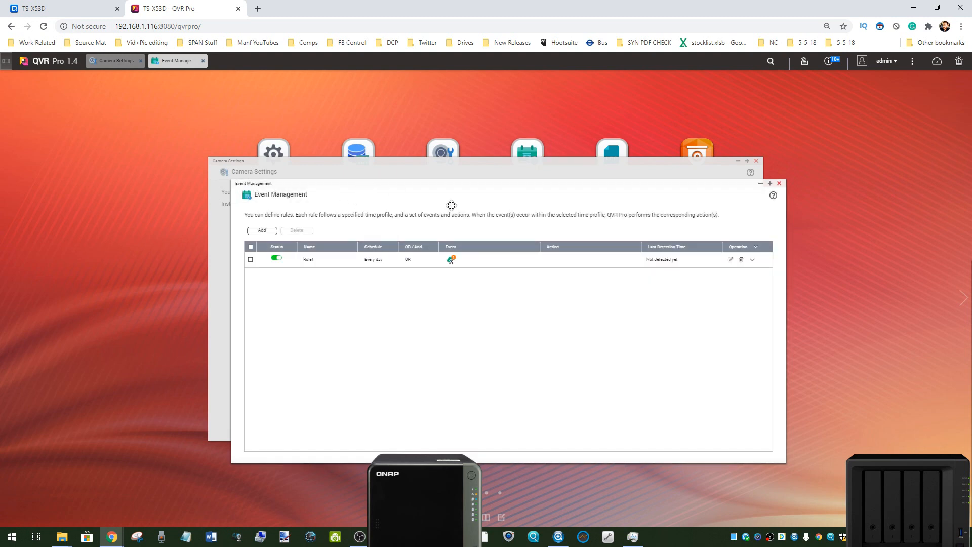
{"action": "left_click_drag", "start_coordinate": [393, 188], "coordinate": [525, 216]}
{"action": "left_click", "coordinate": [892, 211]}
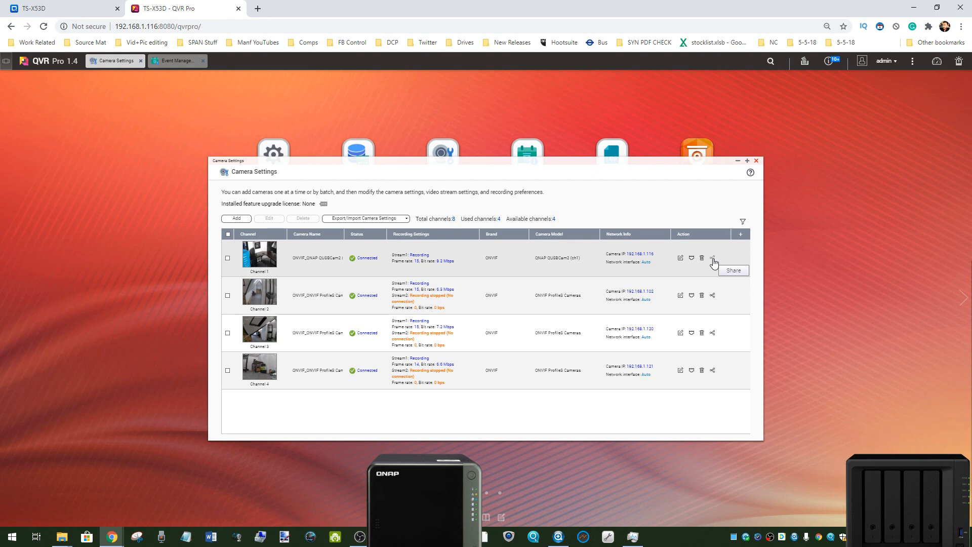
Step: Review all connection settings of the channel 1 QUSBCam2 camera and leave them without applying changes
{"action": "left_click", "coordinate": [681, 259]}
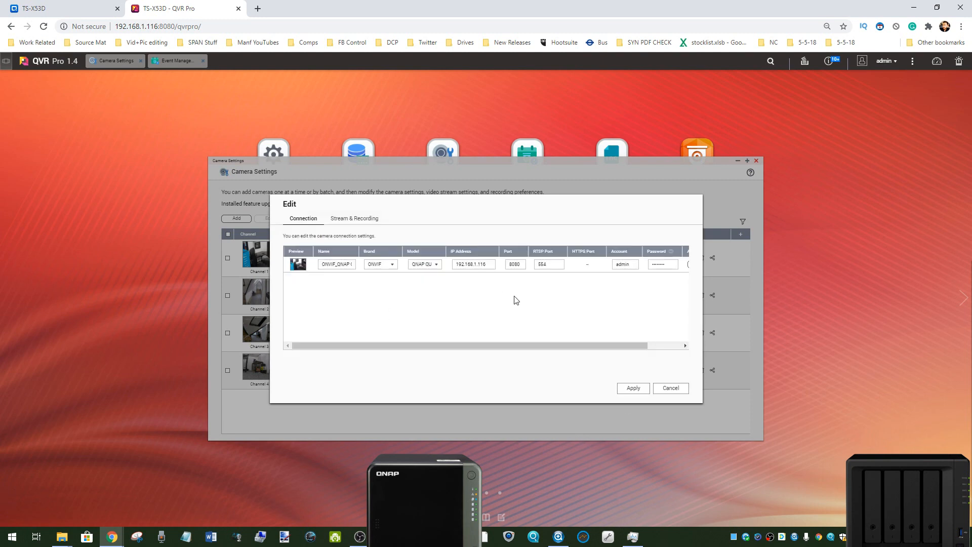
{"action": "left_click_drag", "start_coordinate": [579, 346], "coordinate": [669, 357]}
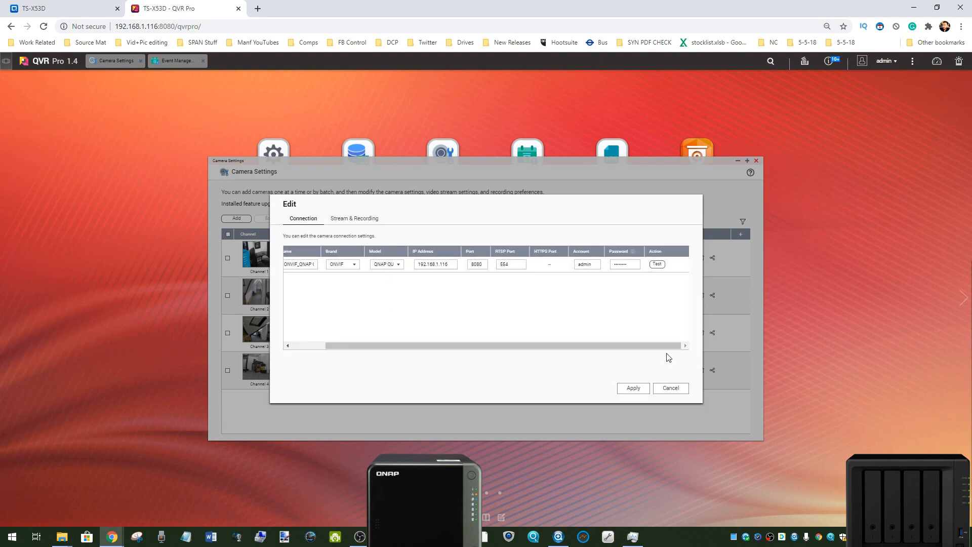
{"action": "left_click_drag", "start_coordinate": [475, 346], "coordinate": [442, 348]}
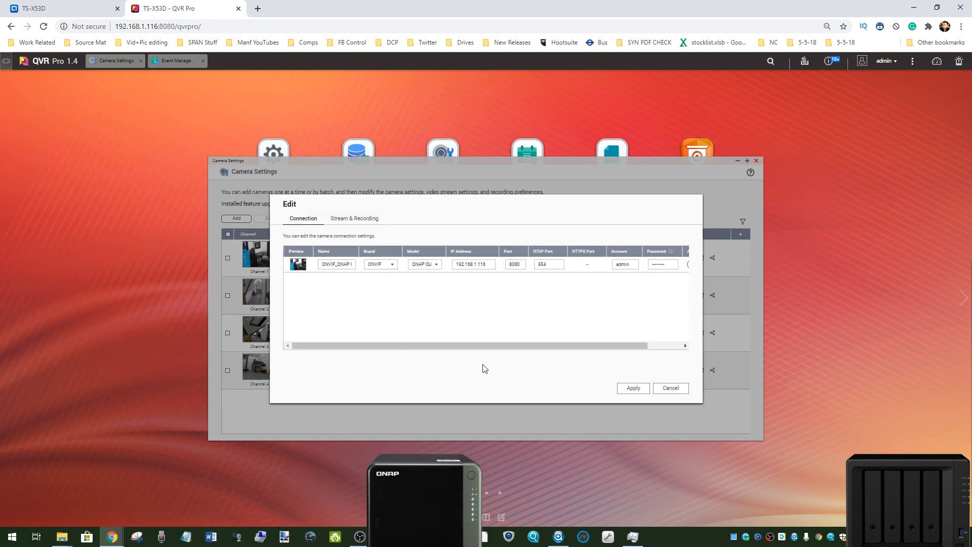
{"action": "left_click", "coordinate": [656, 390]}
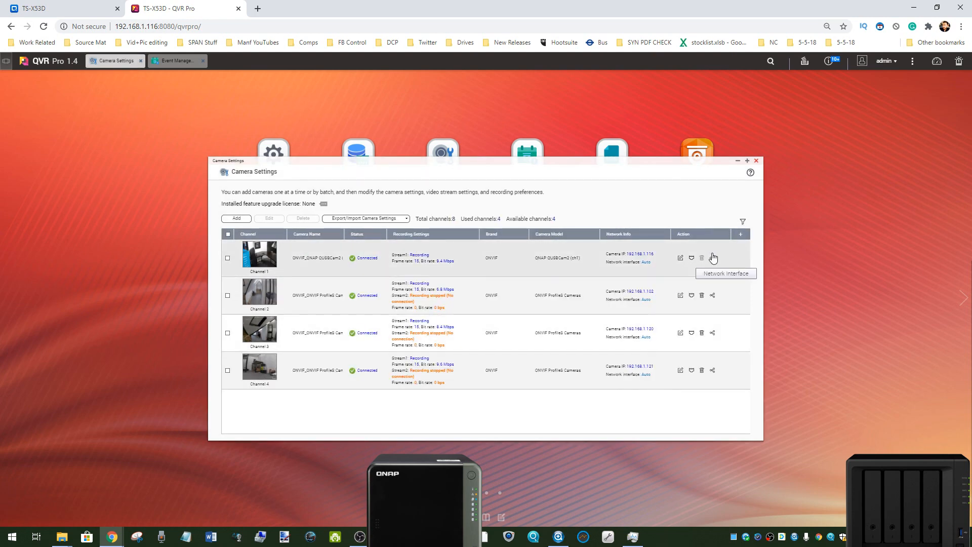
Step: Examine the recording options of the channel 1 camera and open its stream settings
{"action": "left_click", "coordinate": [681, 259]}
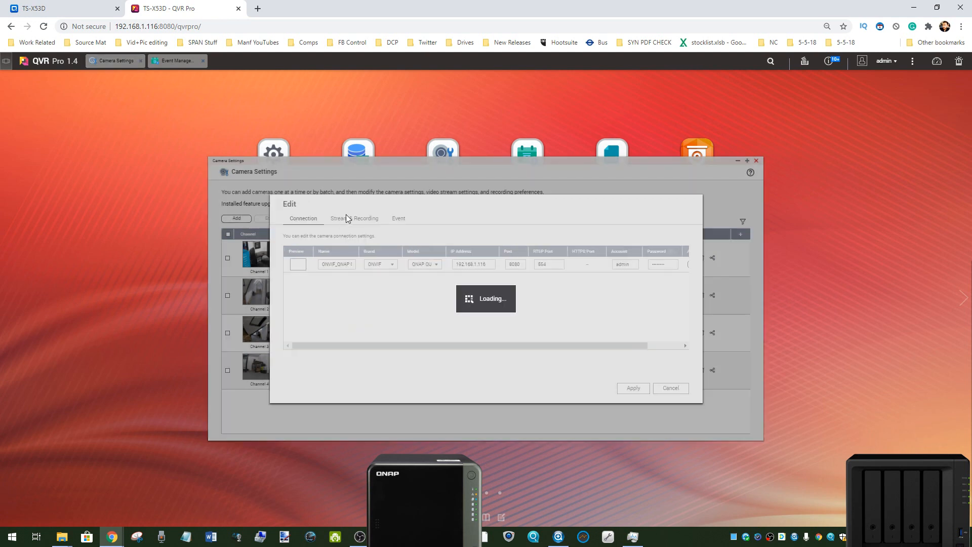
{"action": "left_click", "coordinate": [351, 219]}
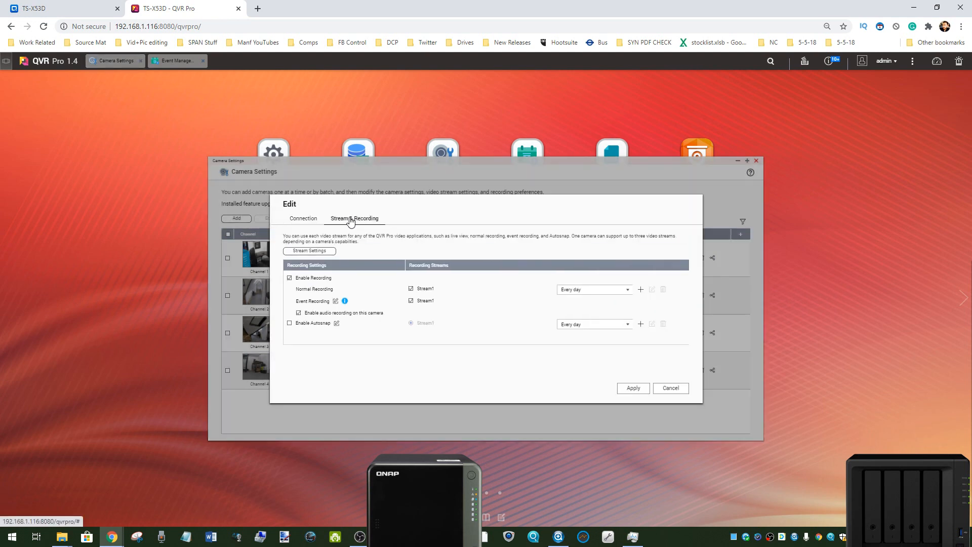
{"action": "left_click", "coordinate": [327, 249]}
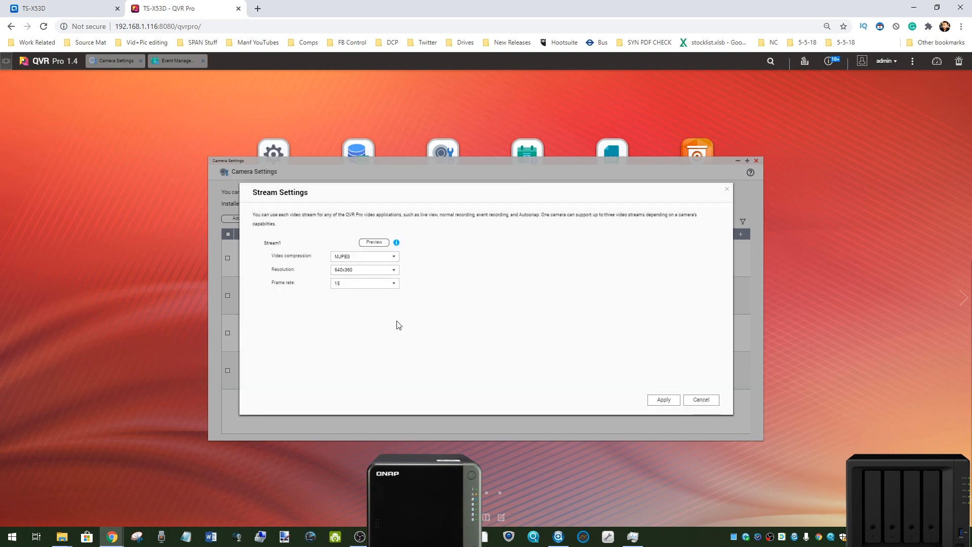
Step: Preview Stream1 of the channel 1 camera, leave its settings without applying changes, and close Camera Settings
{"action": "left_click", "coordinate": [379, 244]}
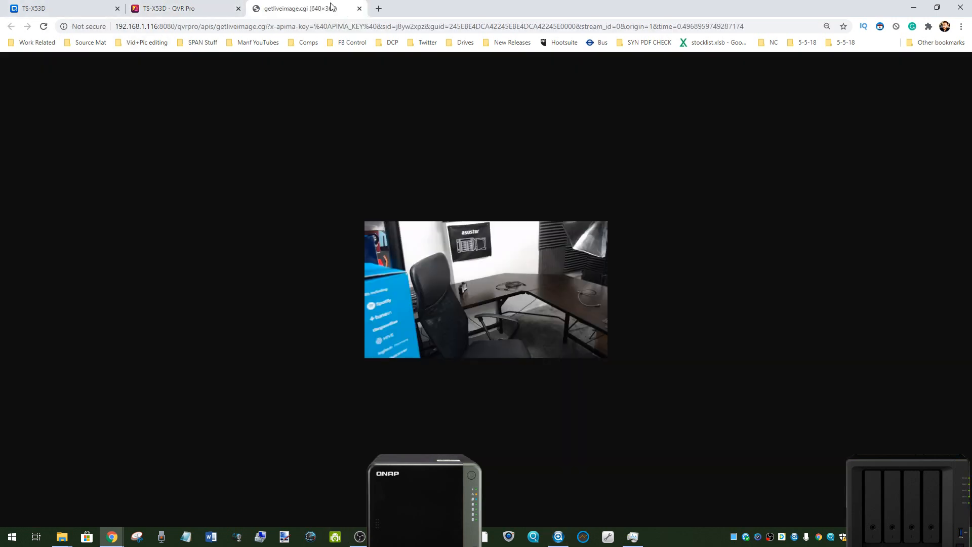
{"action": "left_click", "coordinate": [360, 8]}
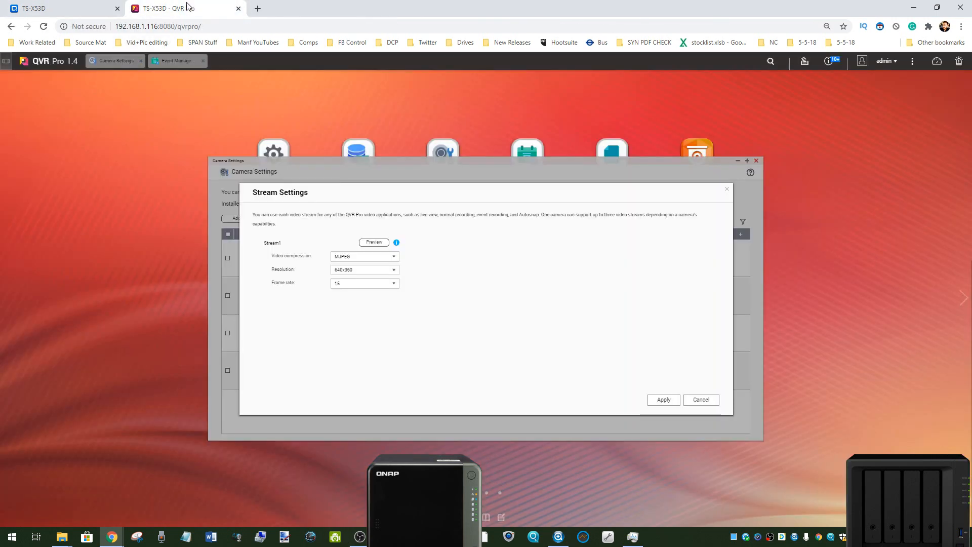
{"action": "left_click", "coordinate": [728, 190]}
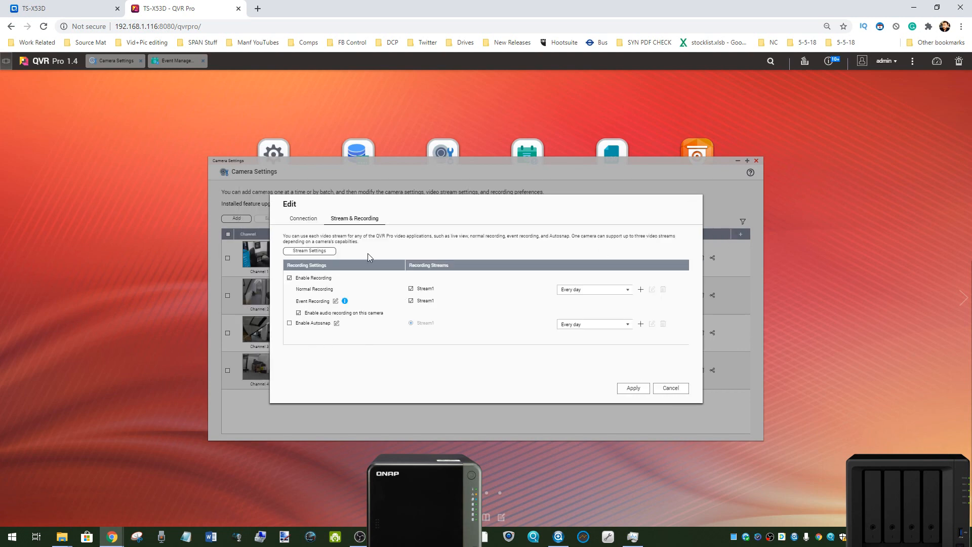
{"action": "left_click", "coordinate": [316, 219]}
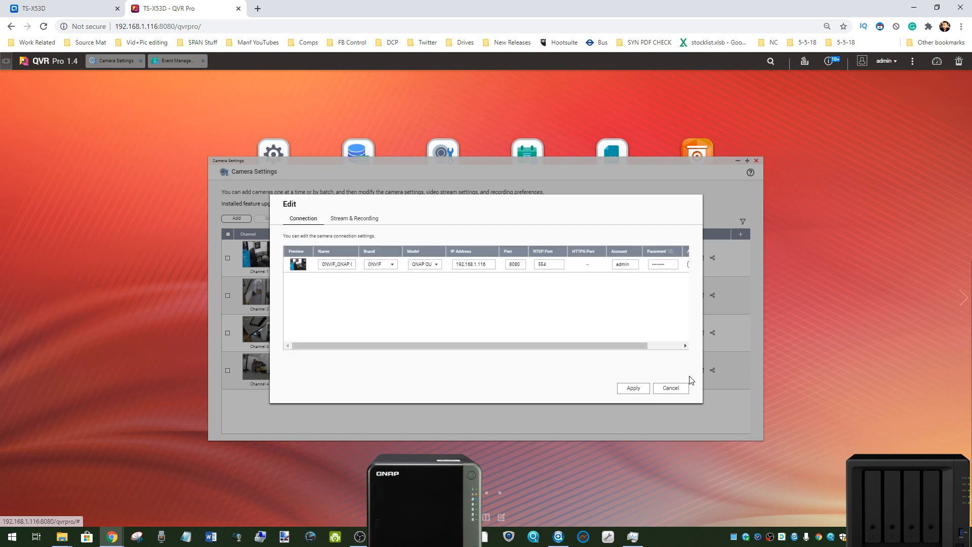
{"action": "left_click", "coordinate": [671, 388]}
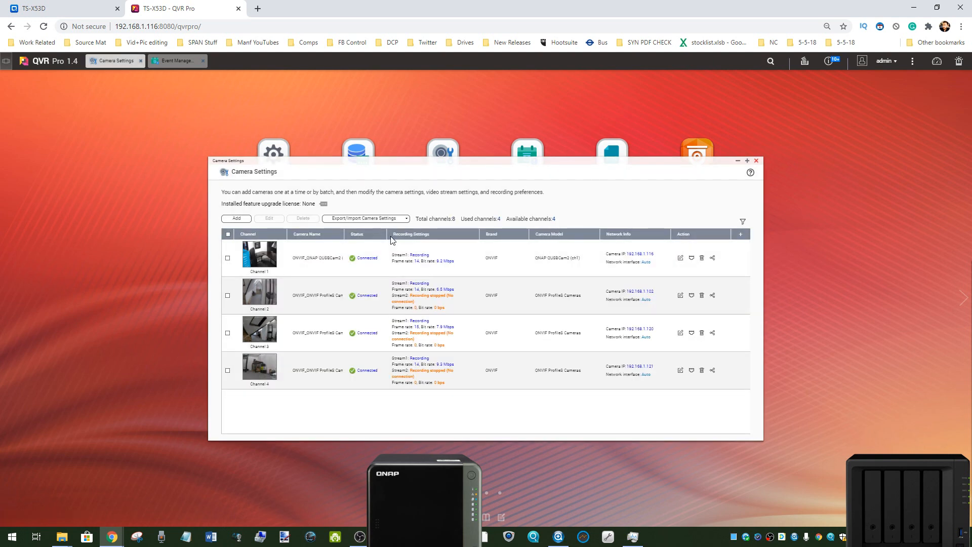
{"action": "left_click", "coordinate": [755, 160]}
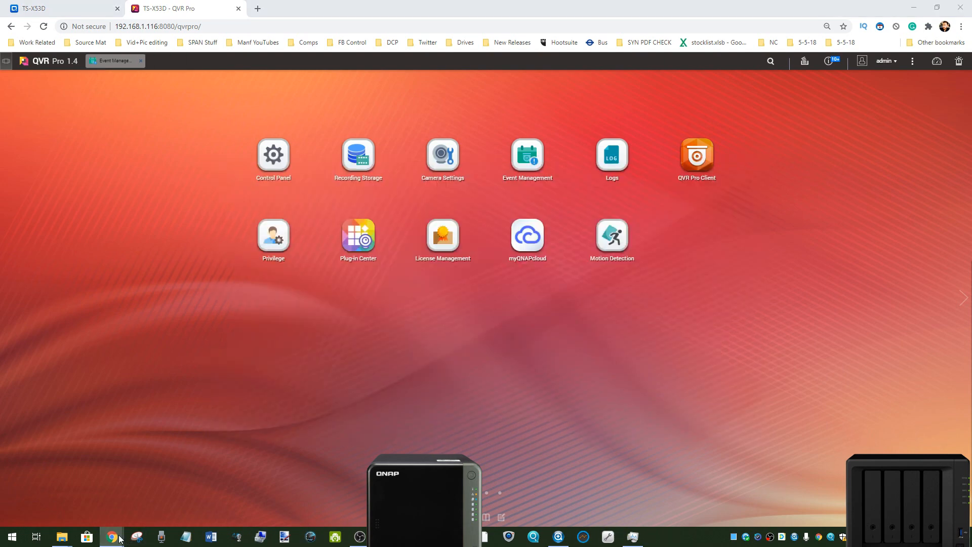
Step: Switch to the DS920 Synology desktop, open Surveillance Station in a maximized window, and dismiss its Help window
{"action": "mouse_move", "coordinate": [111, 537]}
{"action": "left_click", "coordinate": [145, 502]}
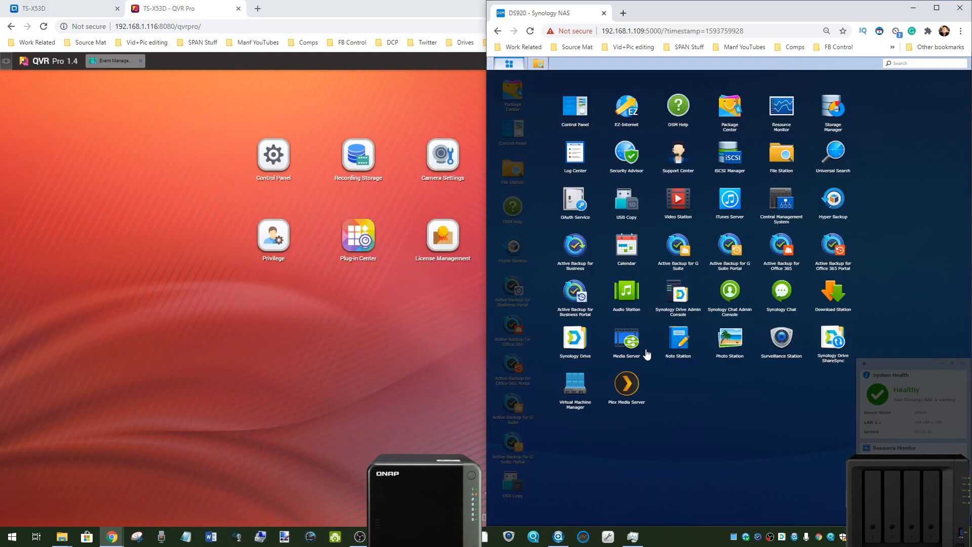
{"action": "left_click", "coordinate": [782, 340]}
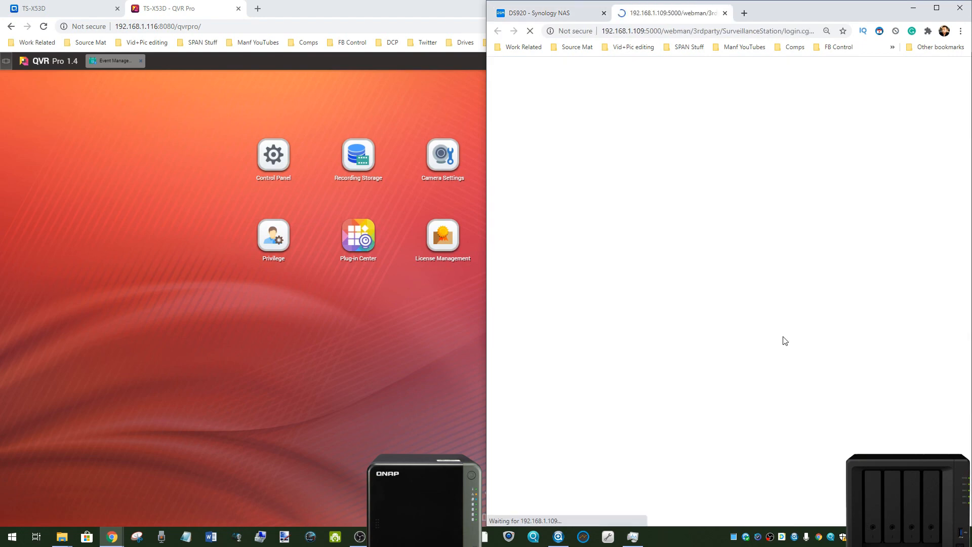
{"action": "double_click", "coordinate": [446, 20]}
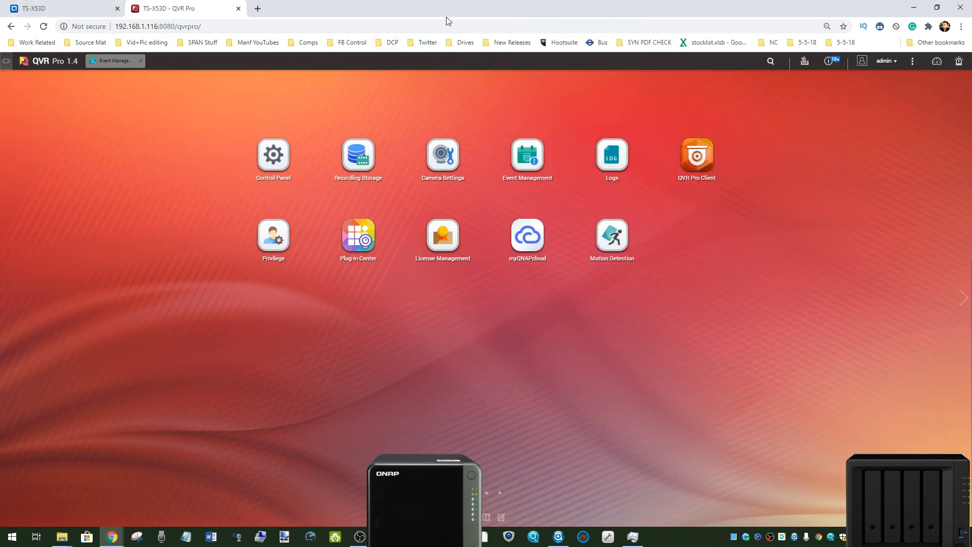
{"action": "left_click", "coordinate": [914, 7]}
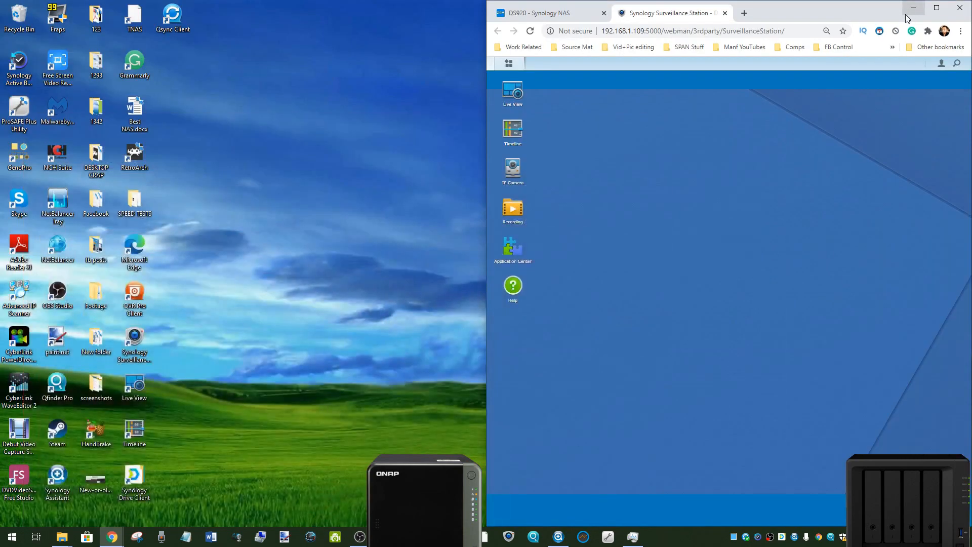
{"action": "double_click", "coordinate": [787, 16]}
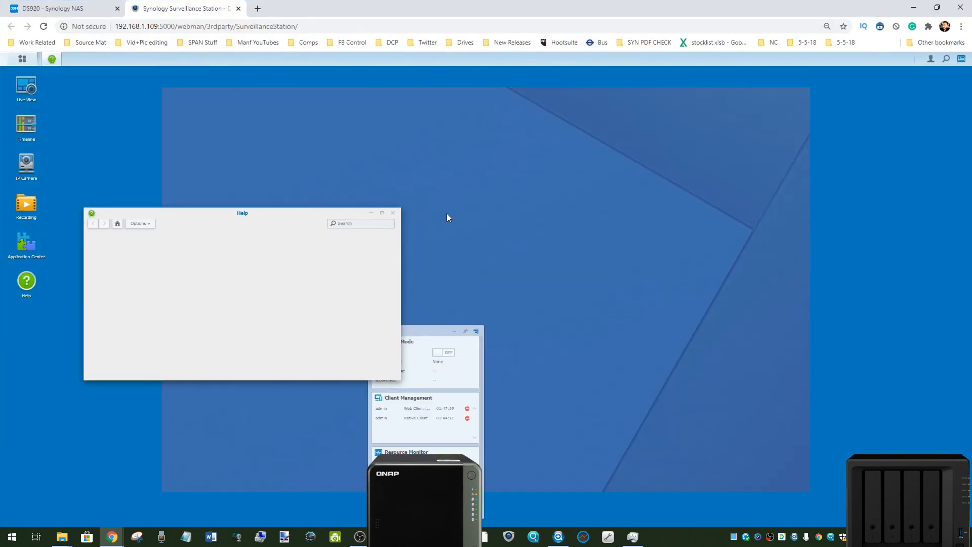
{"action": "left_click", "coordinate": [393, 214]}
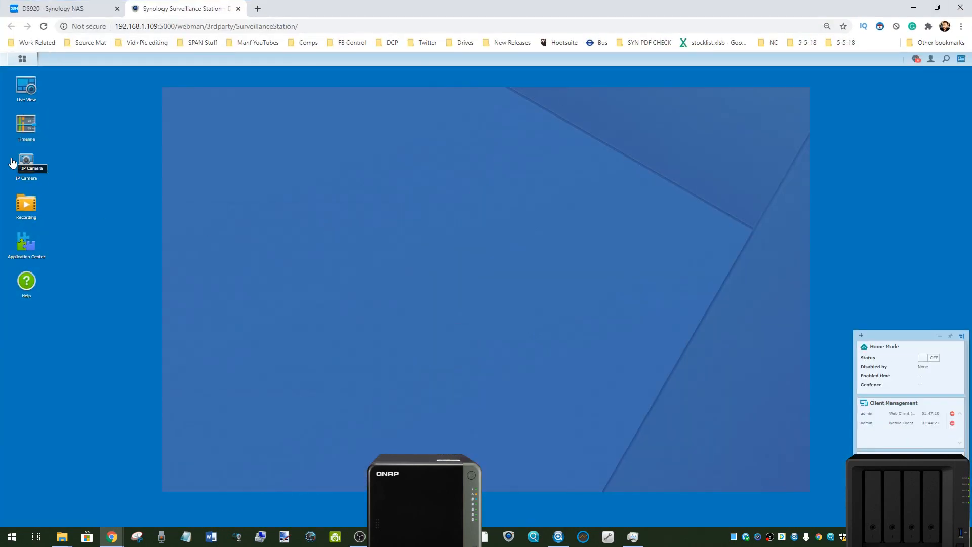
Step: Open the IP Camera list, centre its window, and open the ONVIF camera for editing
{"action": "left_click", "coordinate": [30, 167]}
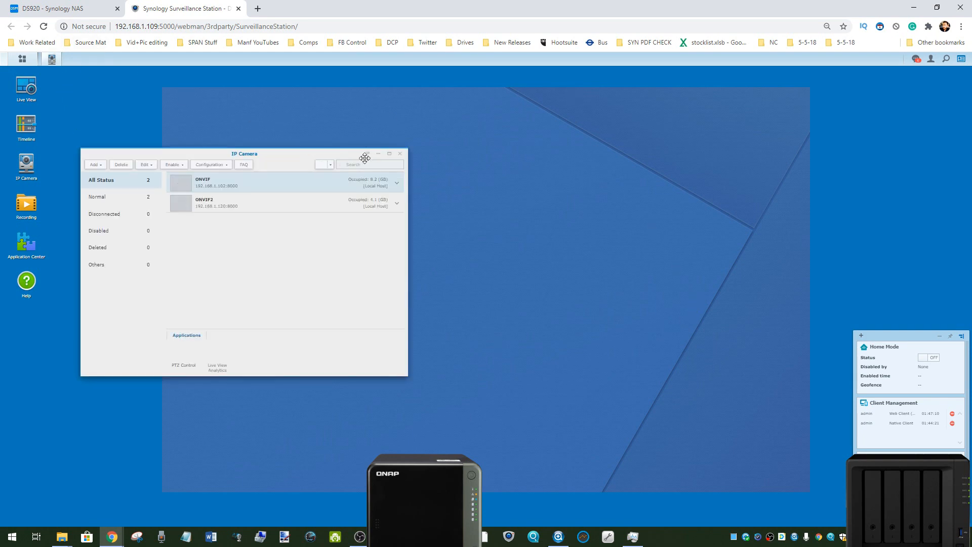
{"action": "left_click_drag", "start_coordinate": [348, 152], "coordinate": [572, 166]}
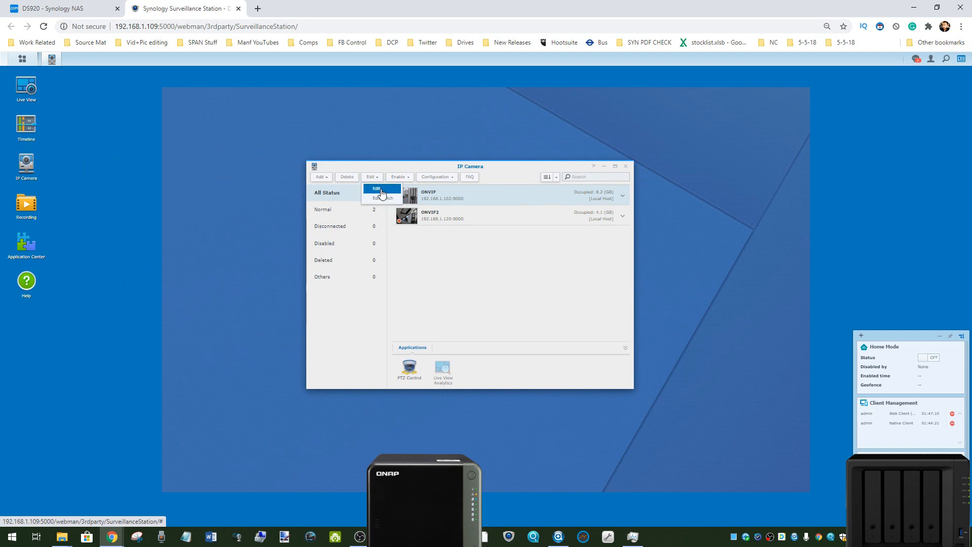
{"action": "double_click", "coordinate": [430, 199]}
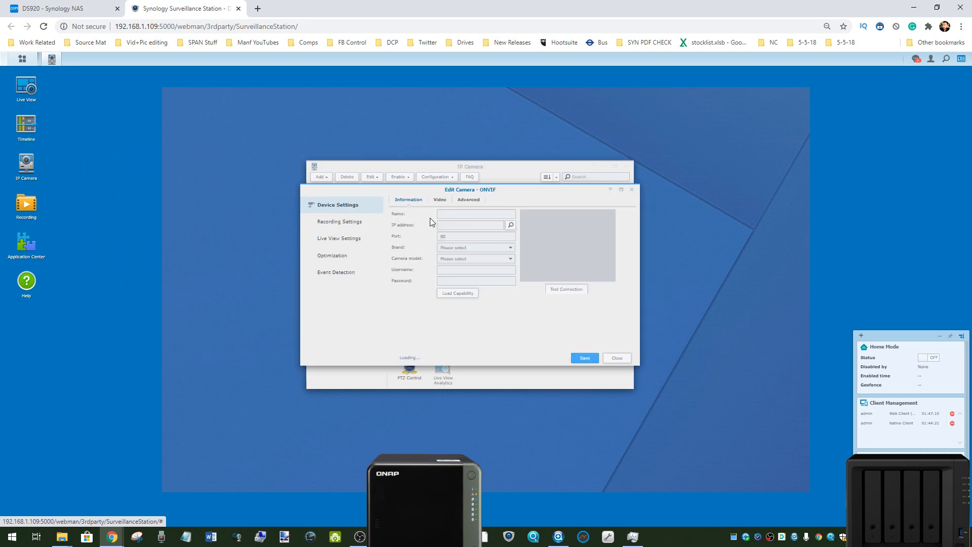
Step: Examine the ONVIF camera's recording settings, including the schedule, the stream profiles and the quality choices for motion detection
{"action": "left_click", "coordinate": [338, 224]}
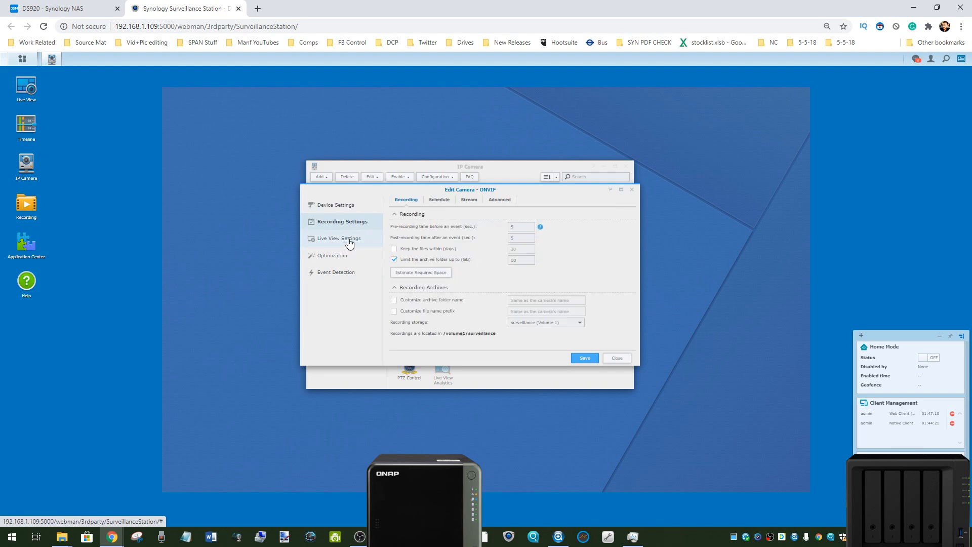
{"action": "left_click", "coordinate": [445, 201]}
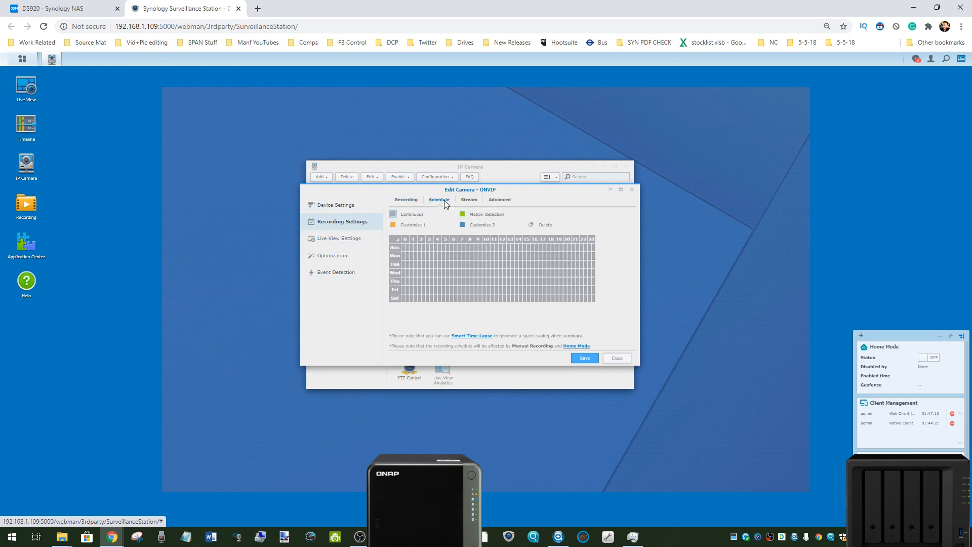
{"action": "left_click", "coordinate": [474, 200]}
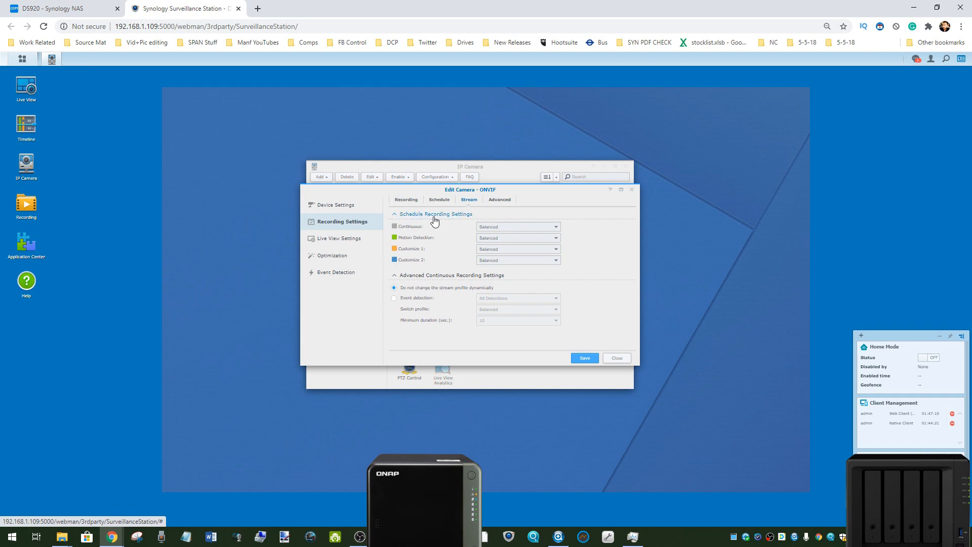
{"action": "left_click", "coordinate": [512, 238]}
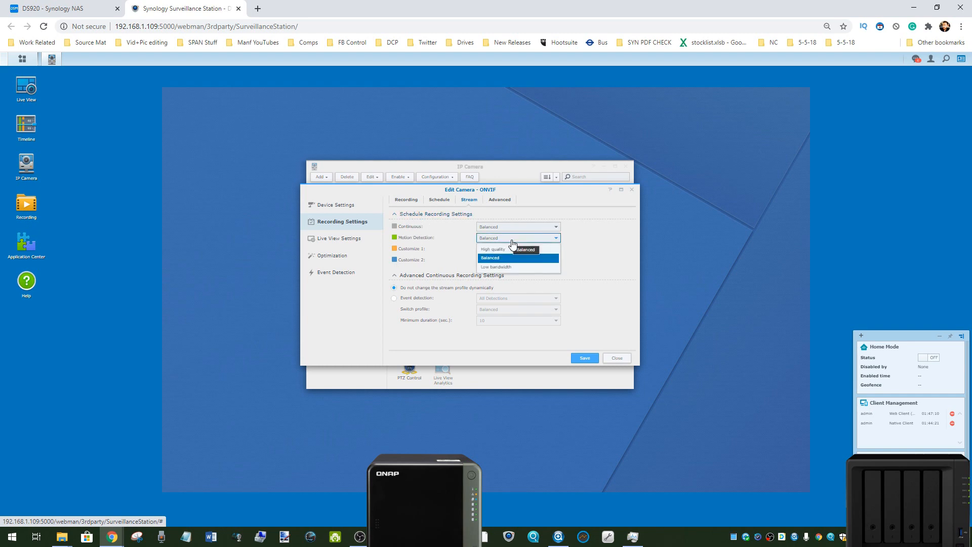
{"action": "left_click", "coordinate": [499, 202]}
Step: Review the general and advanced options of the ONVIF camera's live view and optimization settings
{"action": "left_click", "coordinate": [336, 243]}
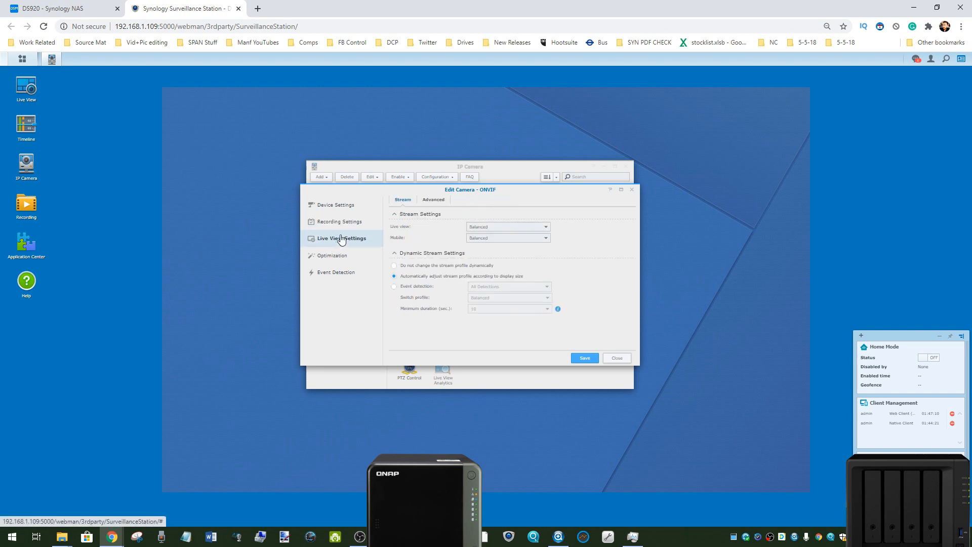
{"action": "left_click", "coordinate": [438, 201]}
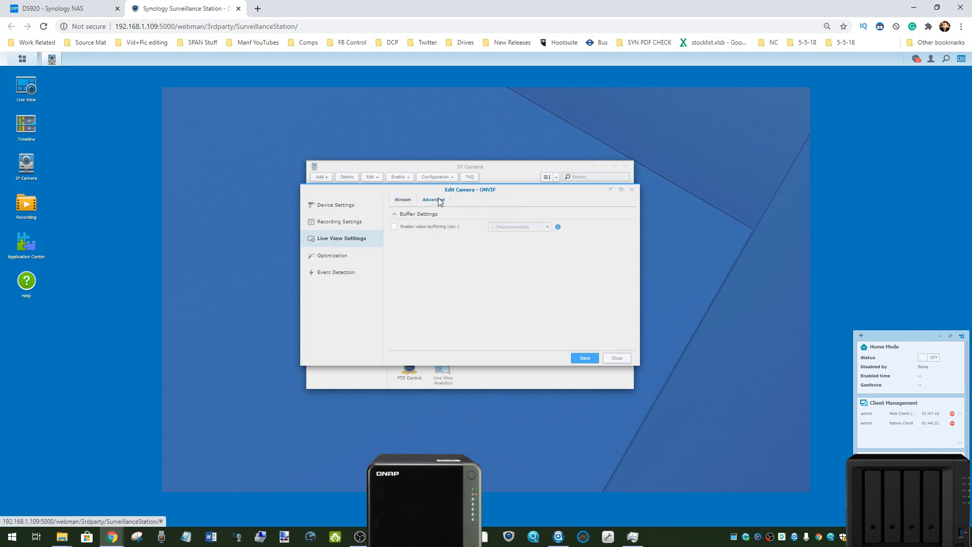
{"action": "left_click", "coordinate": [331, 257]}
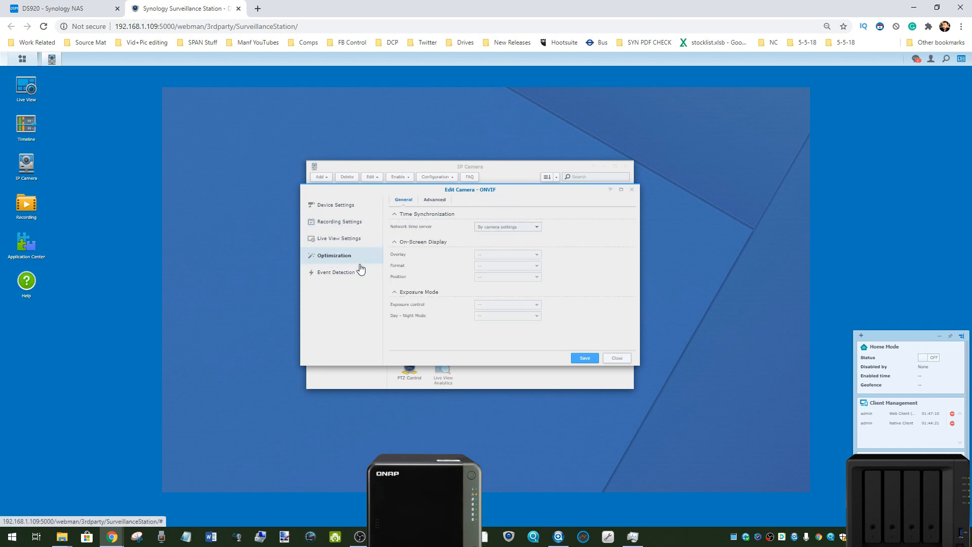
{"action": "left_click", "coordinate": [439, 201]}
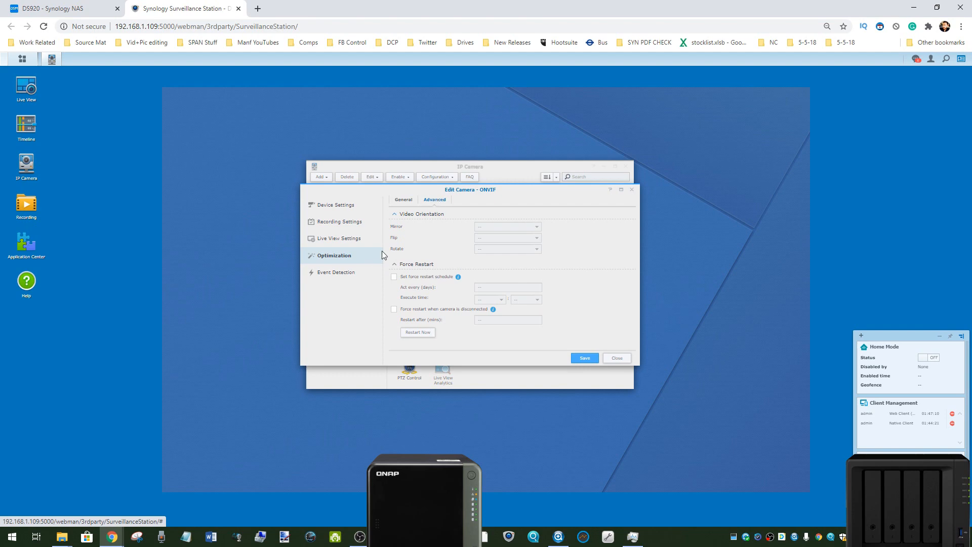
Step: Try drawing a second motion detection area over the doorway in the ONVIF camera's event detection, and discard it
{"action": "left_click", "coordinate": [351, 275]}
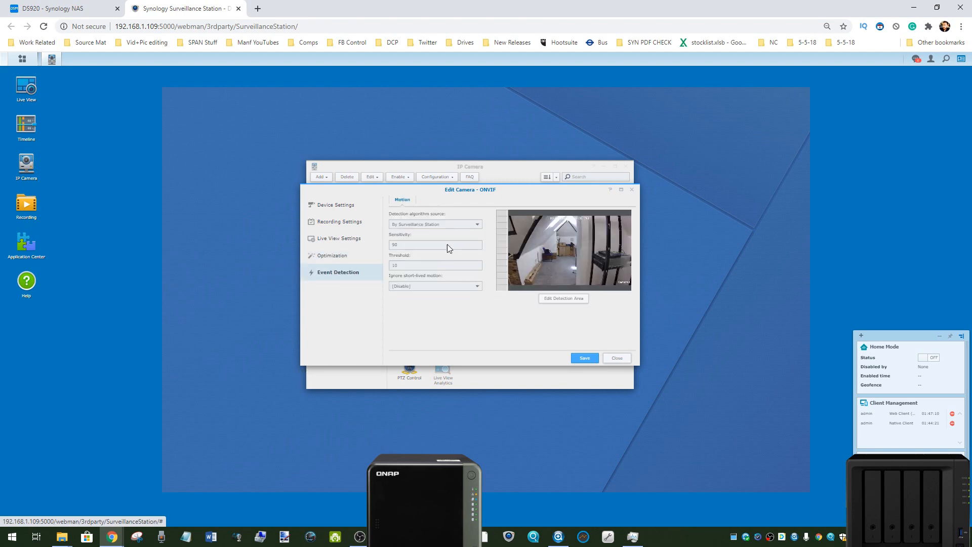
{"action": "left_click", "coordinate": [558, 300]}
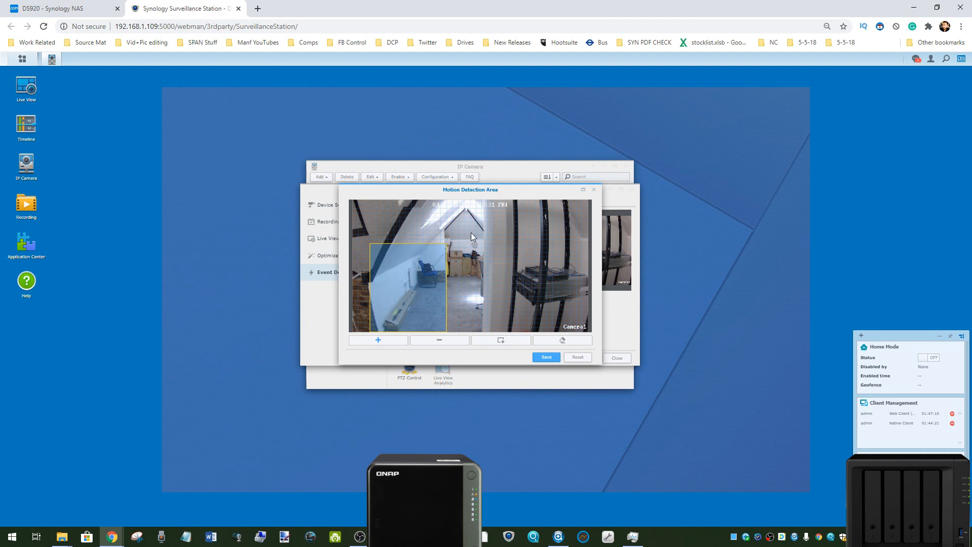
{"action": "left_click_drag", "start_coordinate": [460, 232], "coordinate": [499, 300]}
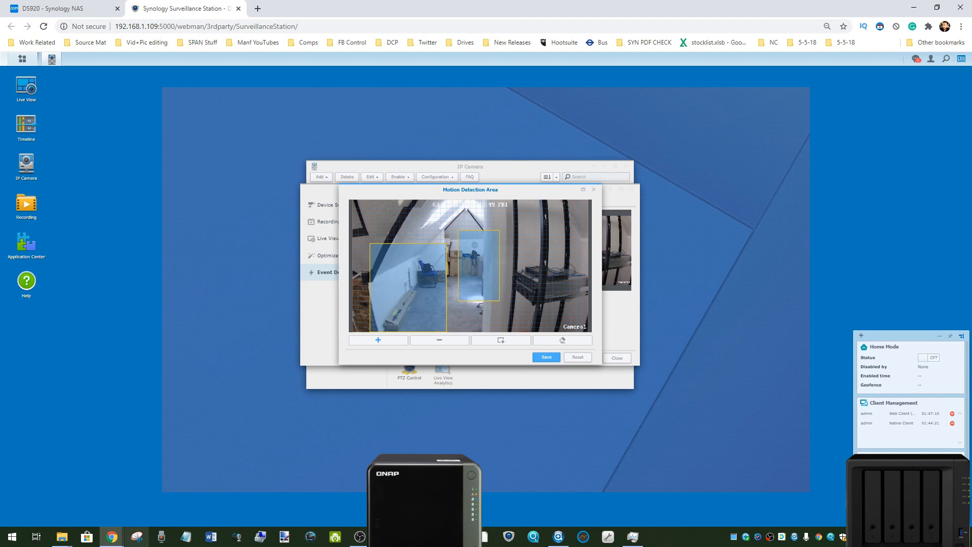
{"action": "left_click", "coordinate": [594, 190]}
{"action": "left_click", "coordinate": [497, 287]}
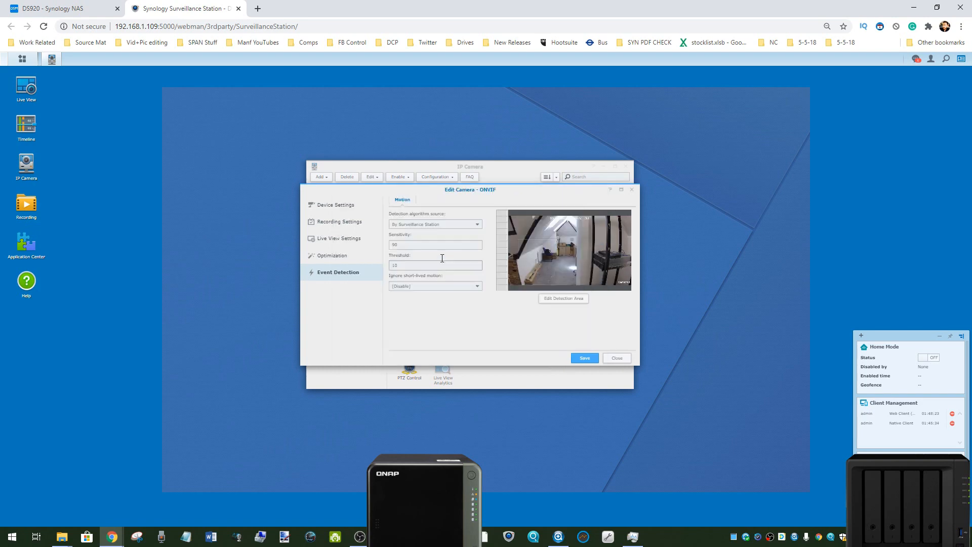
Step: Close the camera editor, IP Camera and Surveillance Station, and arrange the Synology desktop side by side with QVR Pro
{"action": "left_click", "coordinate": [632, 190]}
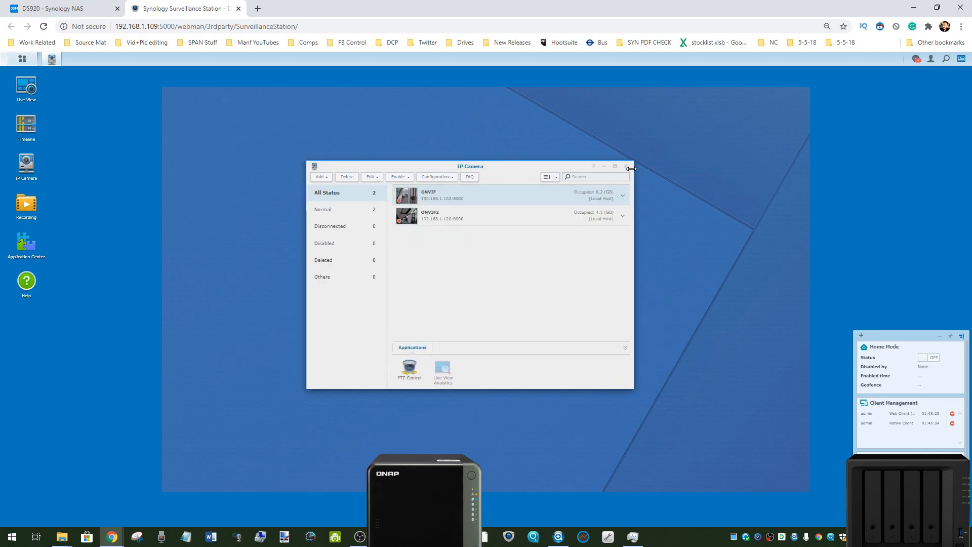
{"action": "left_click", "coordinate": [626, 167]}
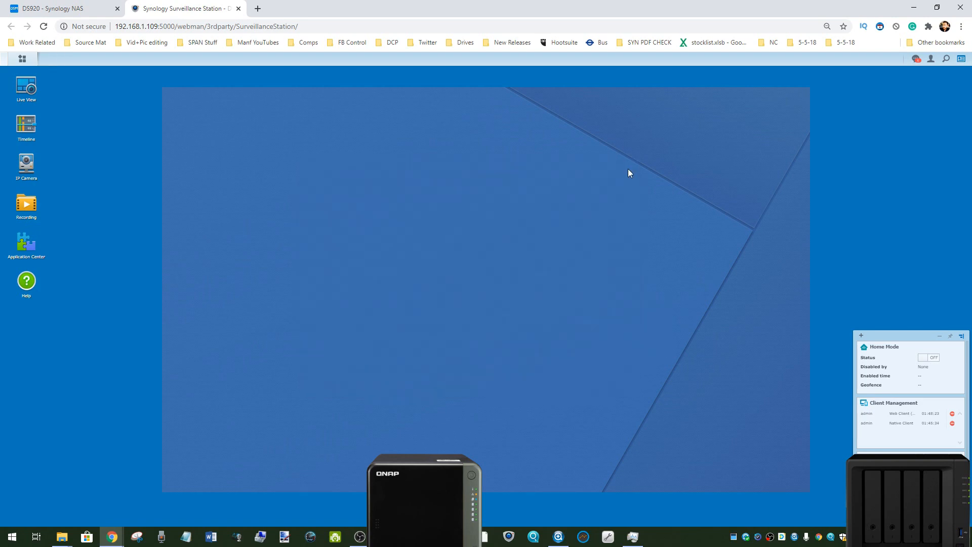
{"action": "left_click", "coordinate": [238, 9]}
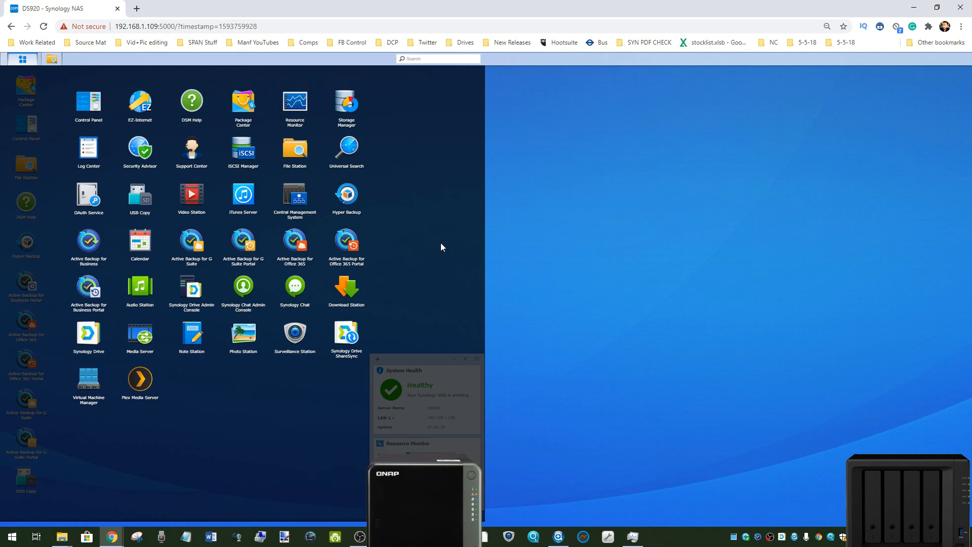
{"action": "left_click", "coordinate": [440, 244]}
{"action": "left_click_drag", "start_coordinate": [528, 6], "coordinate": [971, 138]}
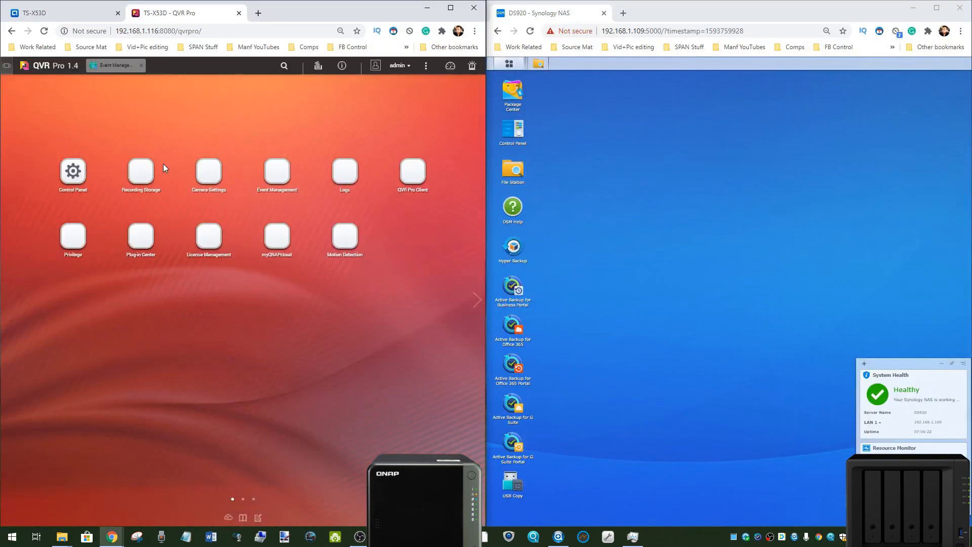